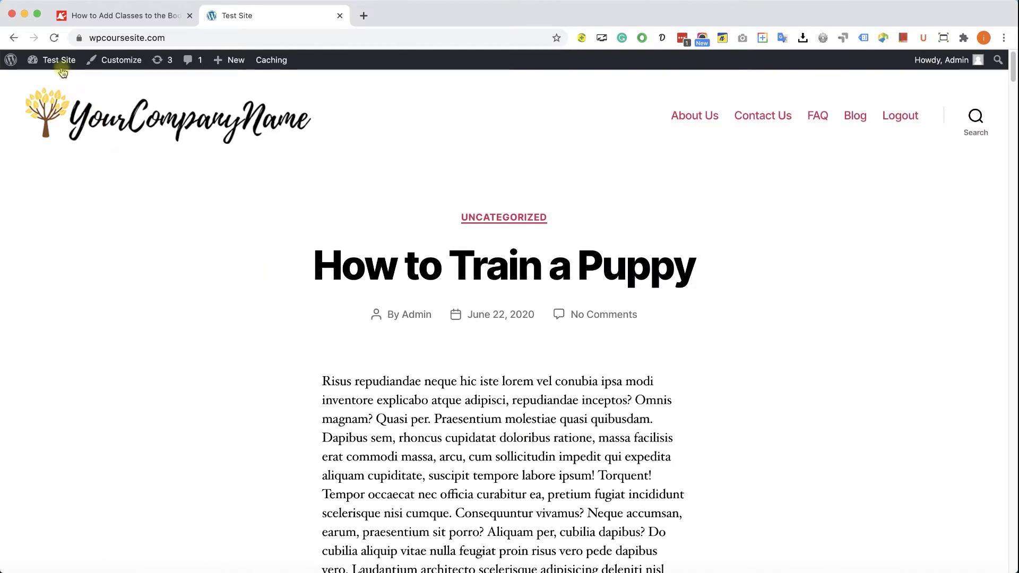
Step: Go to Plugins > Add New and search the directory for 'custom body class'
mouse_move(62, 72)
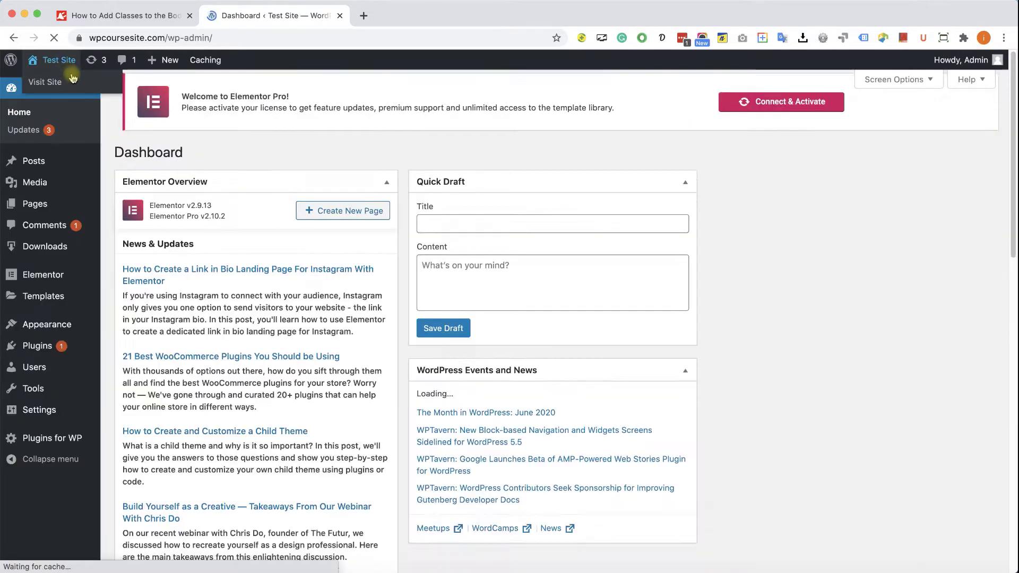
mouse_move(57, 356)
left_click(135, 359)
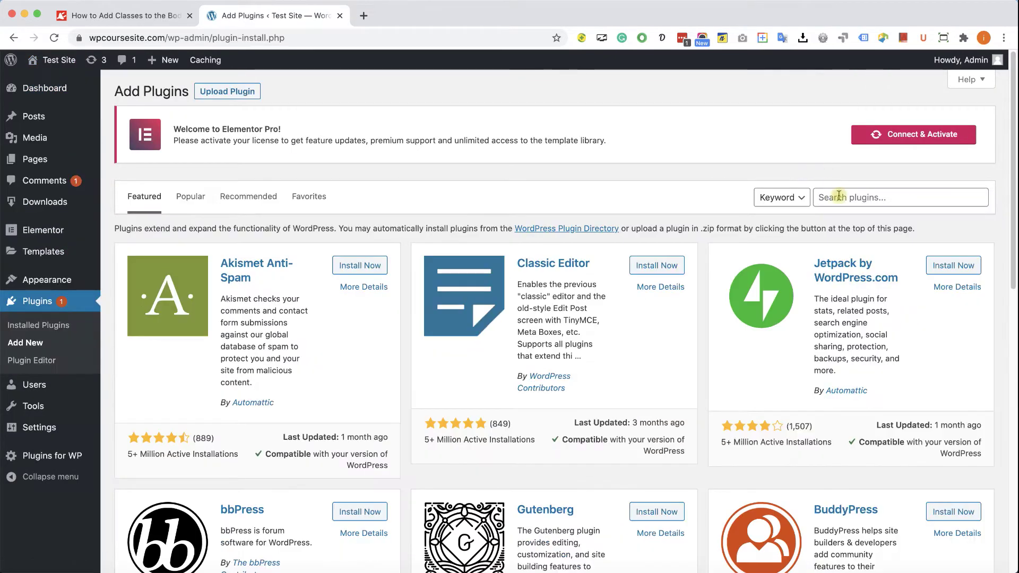
left_click(839, 196)
type("cus")
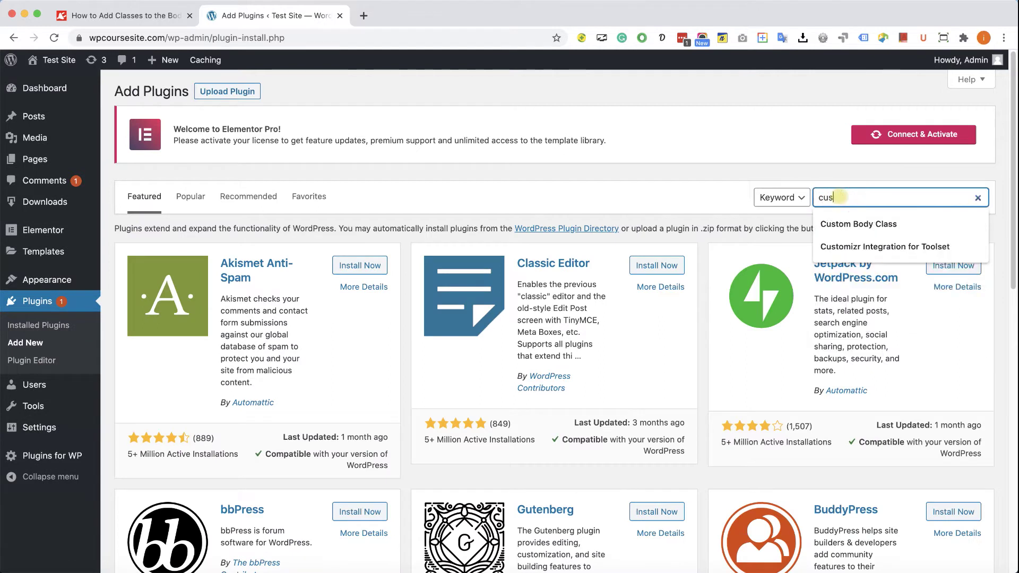
type("tom bo")
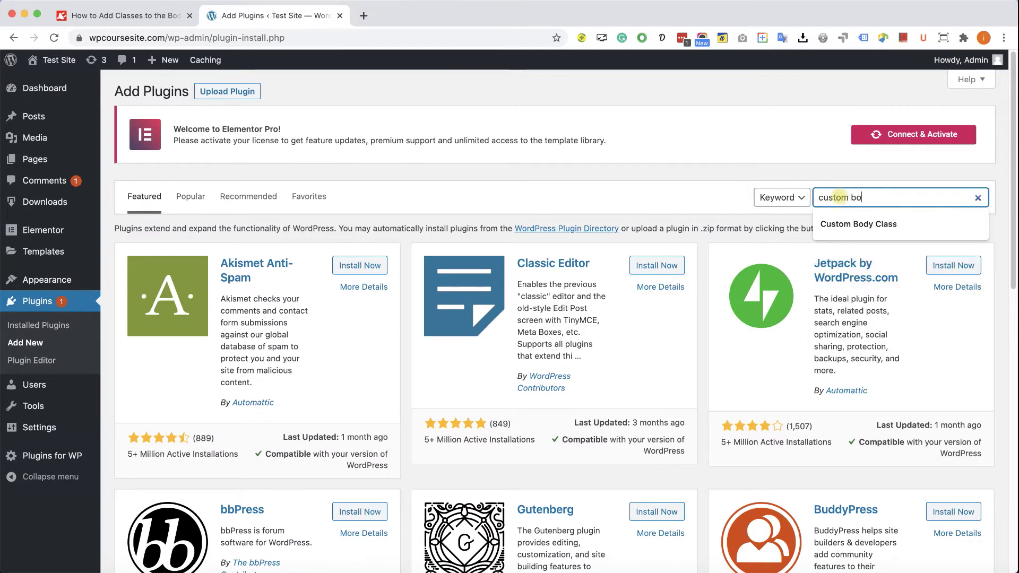
type("dy class")
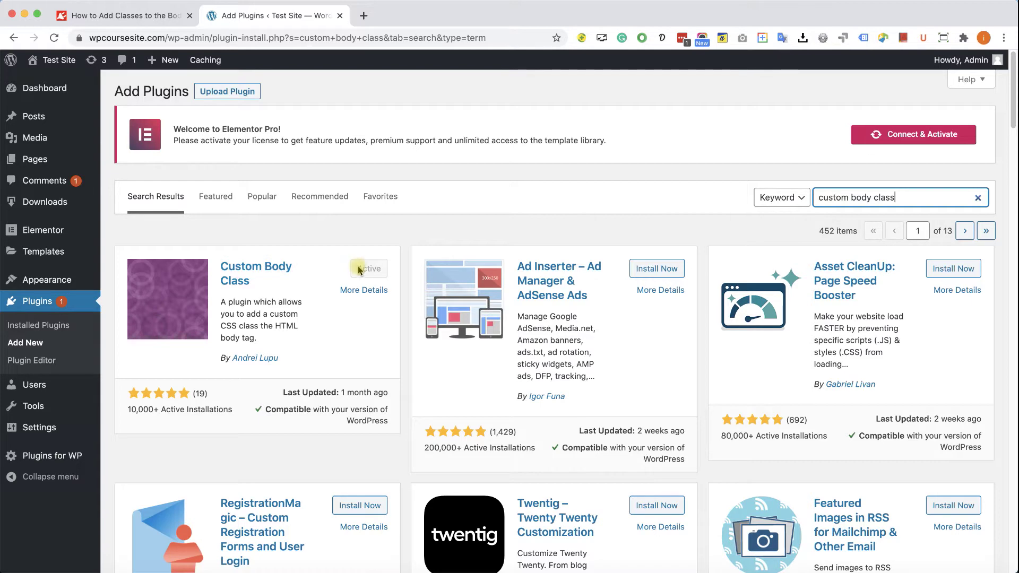
Step: Open the Contact Us page for editing from All Pages
mouse_move(33, 159)
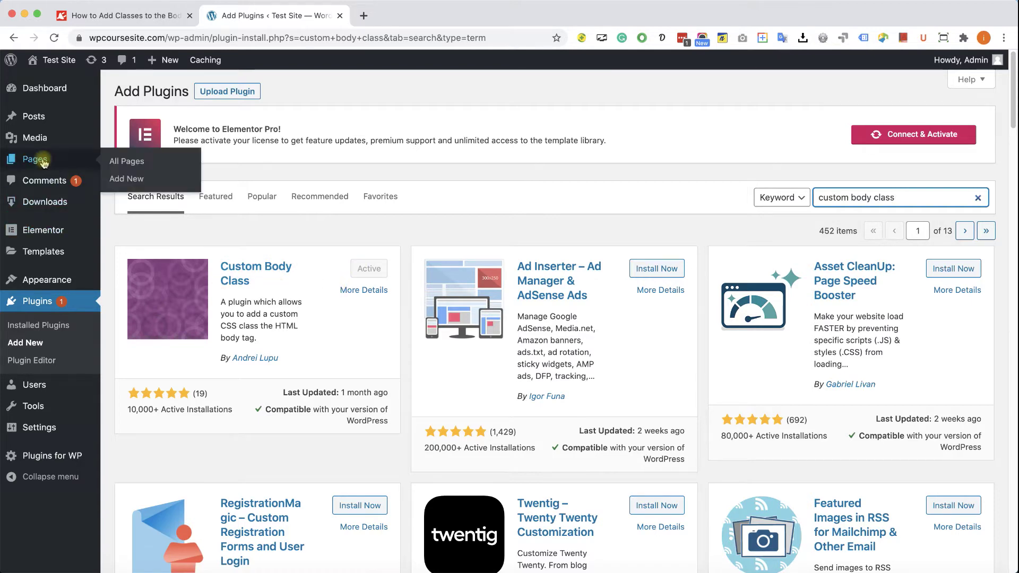
left_click(132, 160)
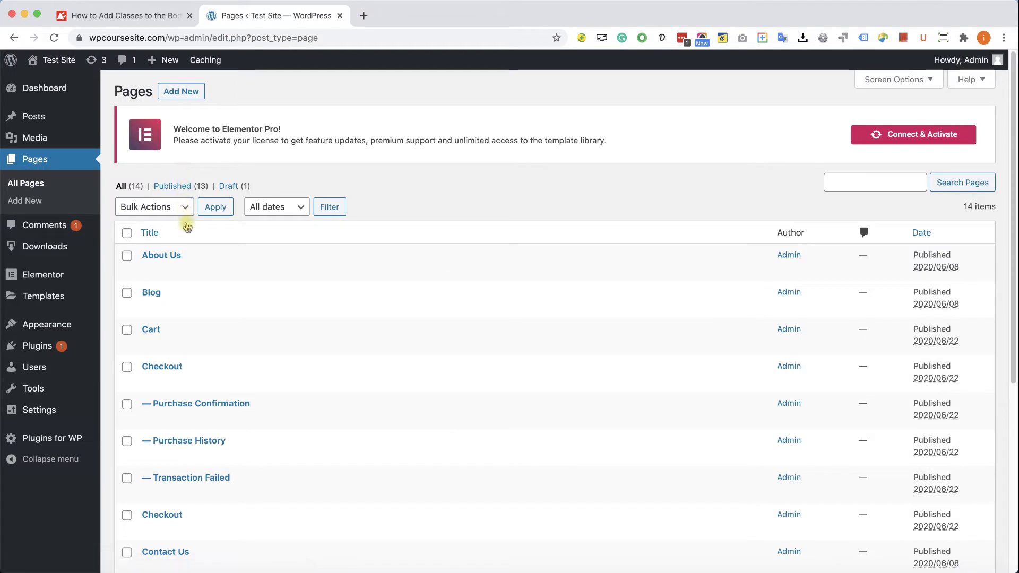
scroll(238, 260, "down", 5)
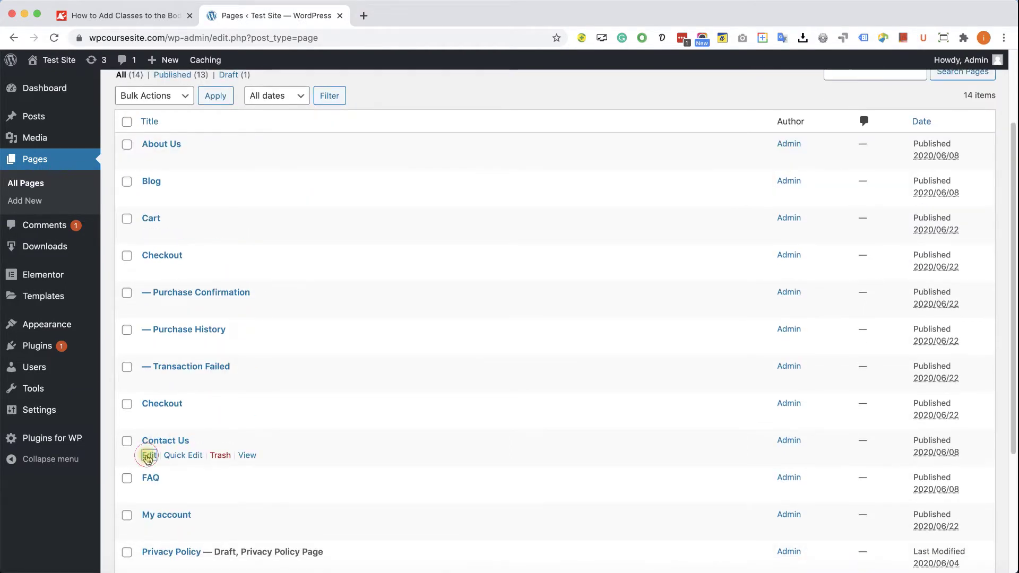
left_click(149, 456)
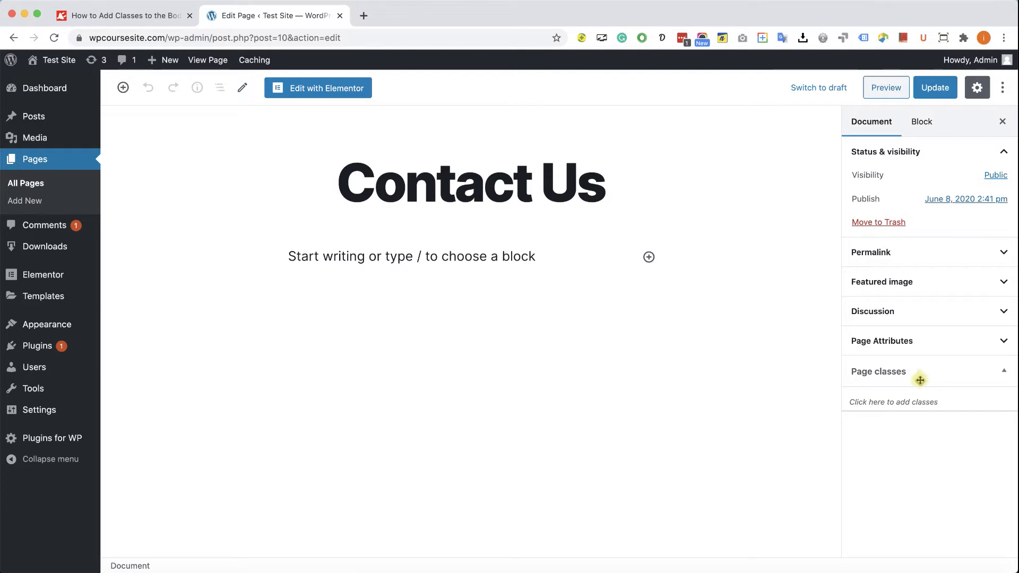
Step: Enter custom-body-class as the page class and update the page
left_click(903, 403)
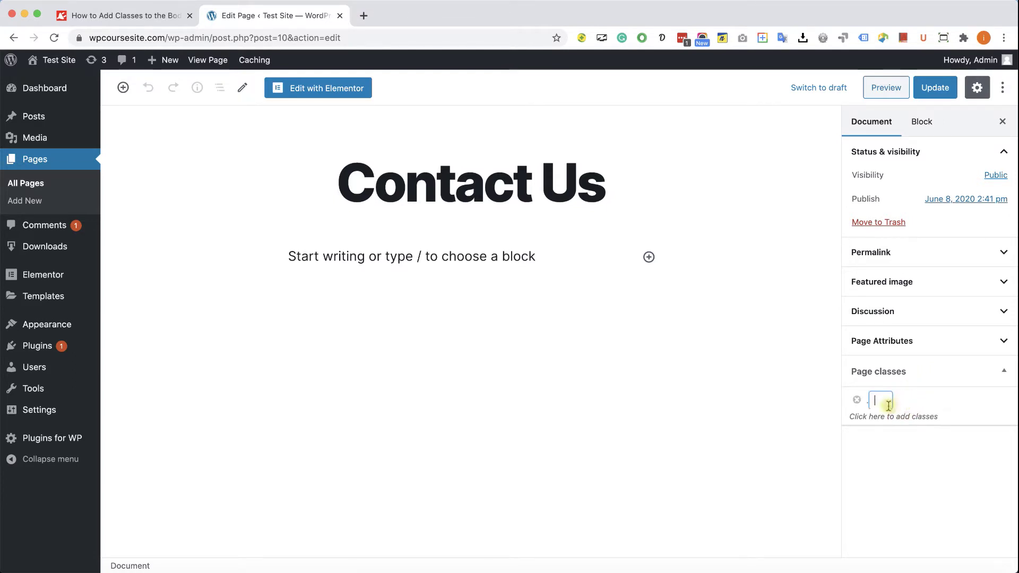
type("custom")
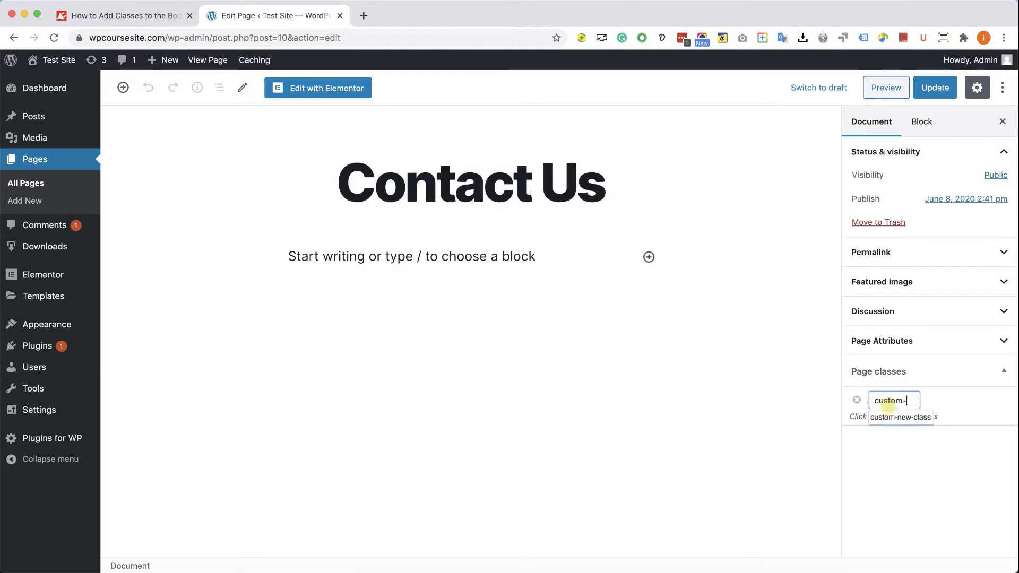
type("-body-class")
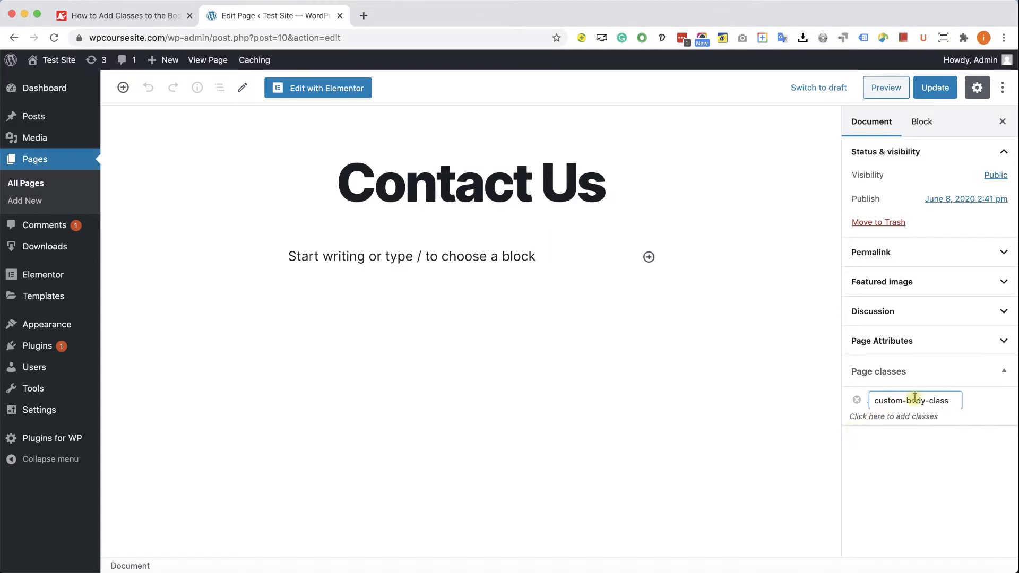
left_click(932, 88)
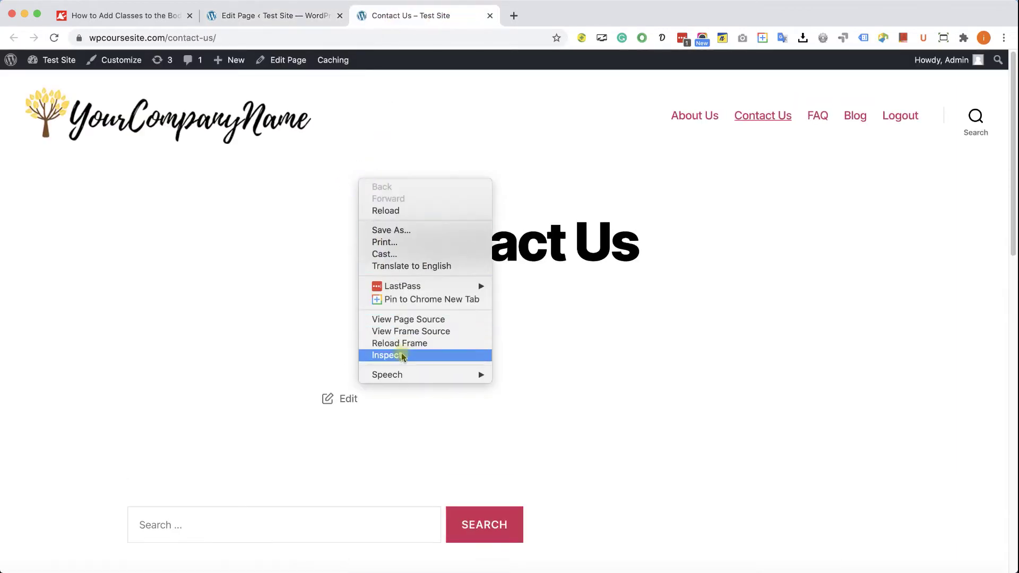
Step: Inspect the Contact Us page's body element in DevTools for custom-body-class
left_click(402, 356)
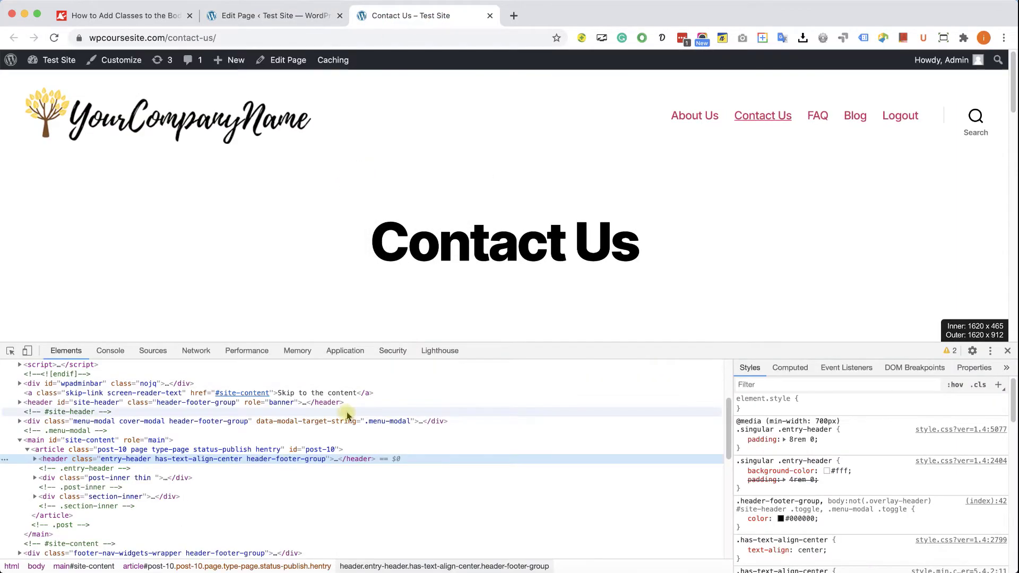
scroll(313, 424, "up", 4)
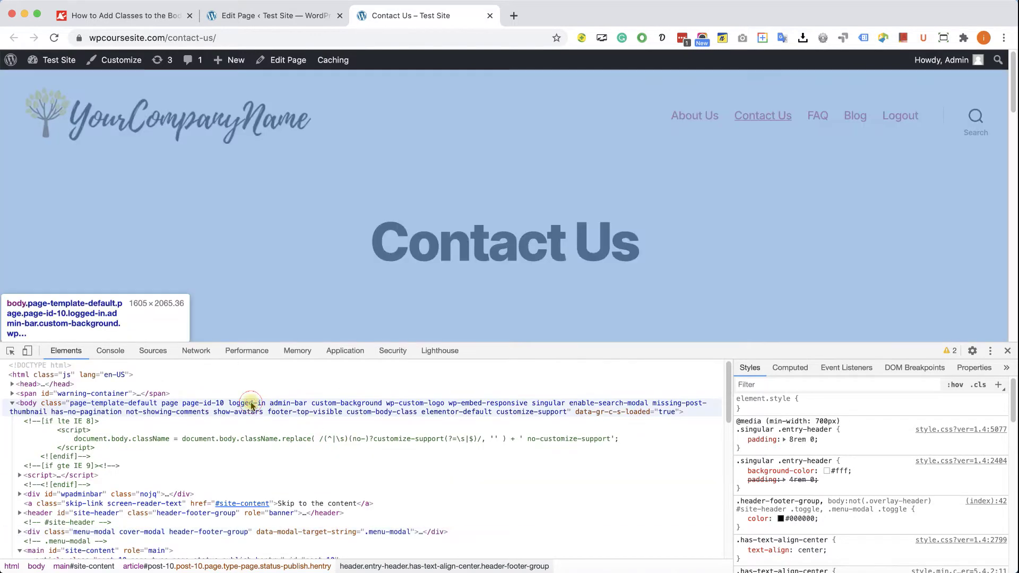
left_click(251, 404)
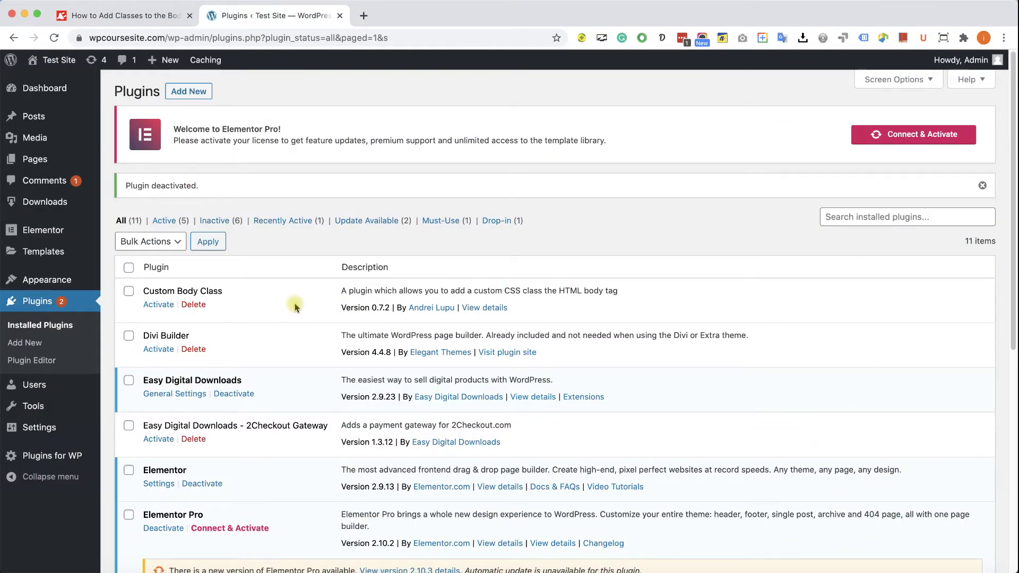
Step: Open the Appearance Theme Editor in a new browser tab
mouse_move(31, 277)
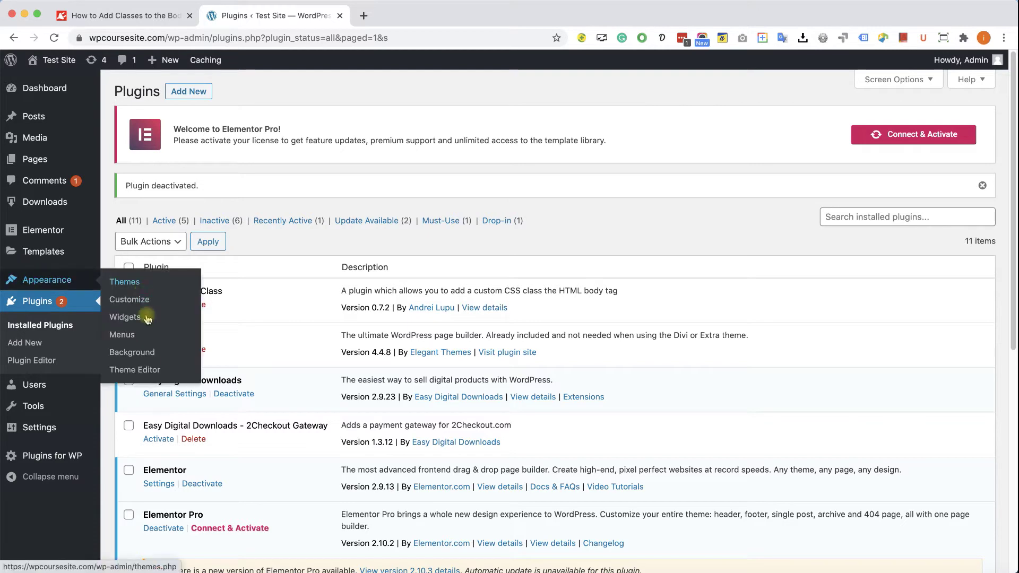
left_click(159, 370, "super")
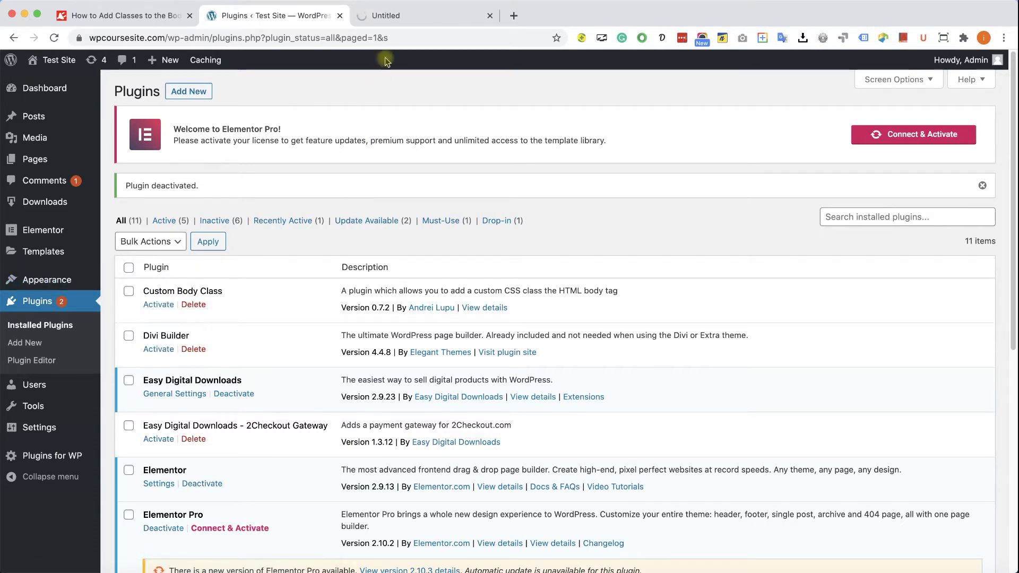
left_click(395, 18)
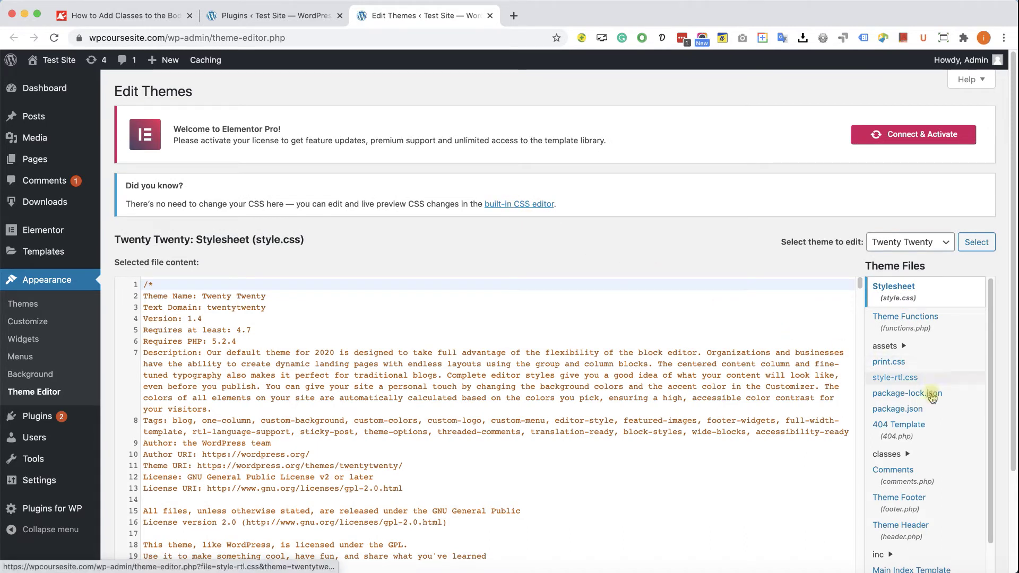
Step: Open header.php and place the cursor inside the body_class() call on line 27
scroll(928, 419, "down", 2)
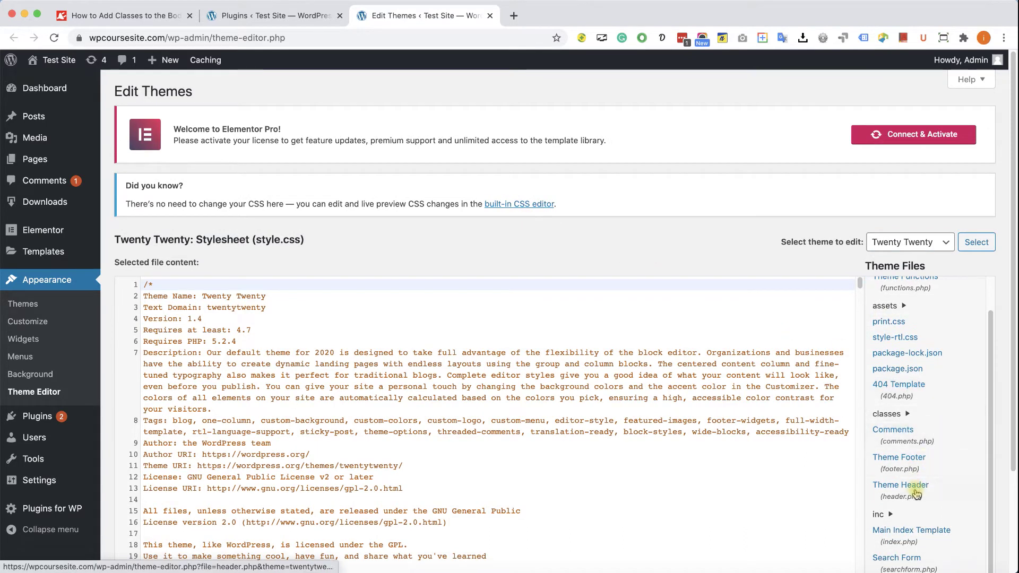
left_click(914, 492)
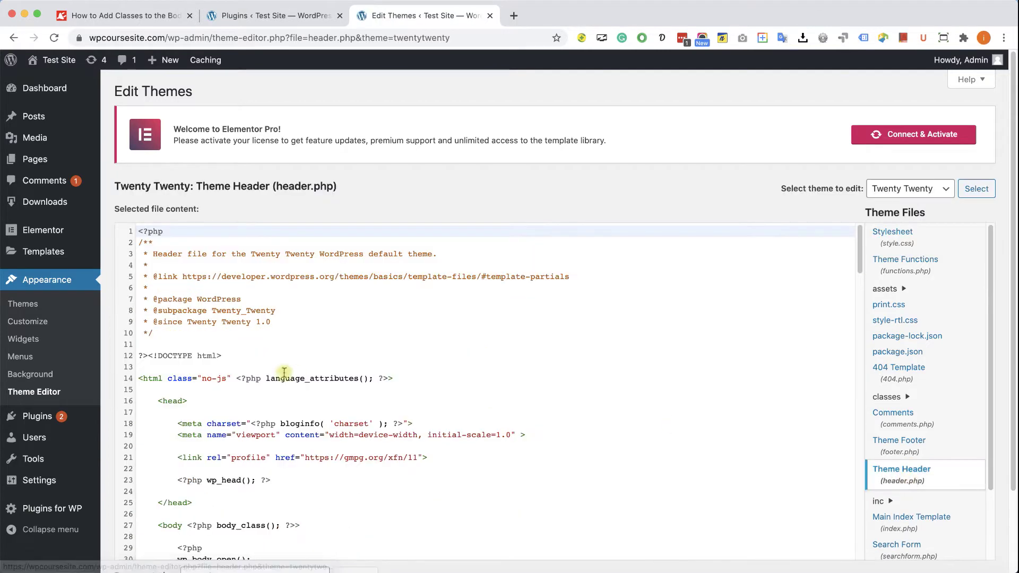
scroll(284, 373, "down", 4)
scroll(286, 374, "down", 1)
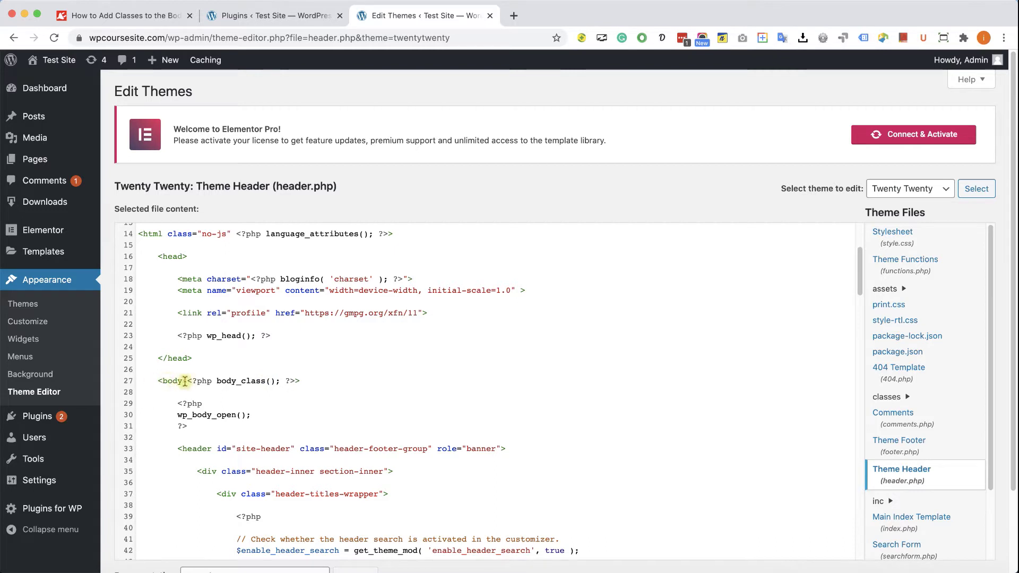
left_click(271, 381)
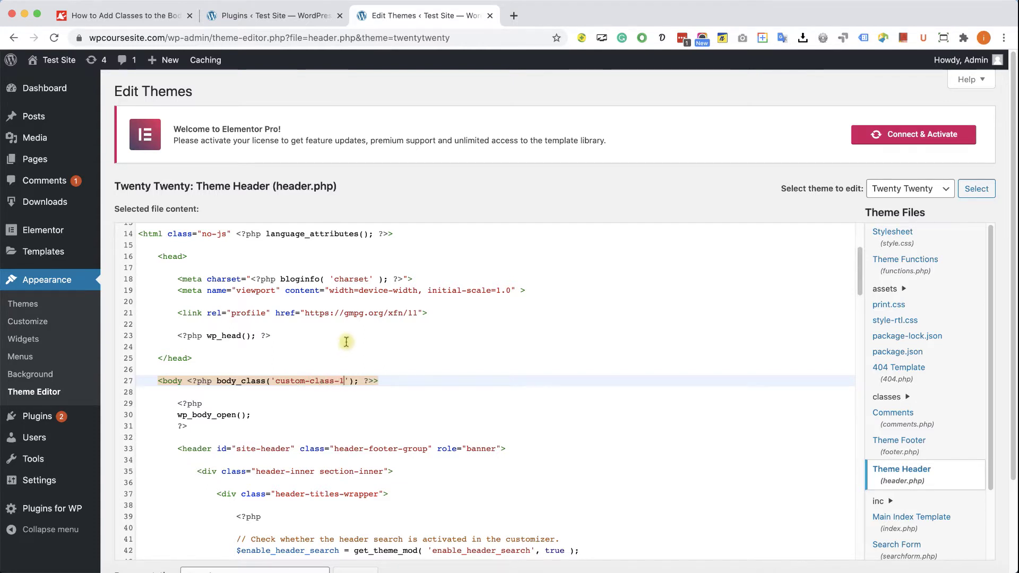
Step: Save header.php with body_class('custom-class-1') on line 27
scroll(169, 140, "down", 2)
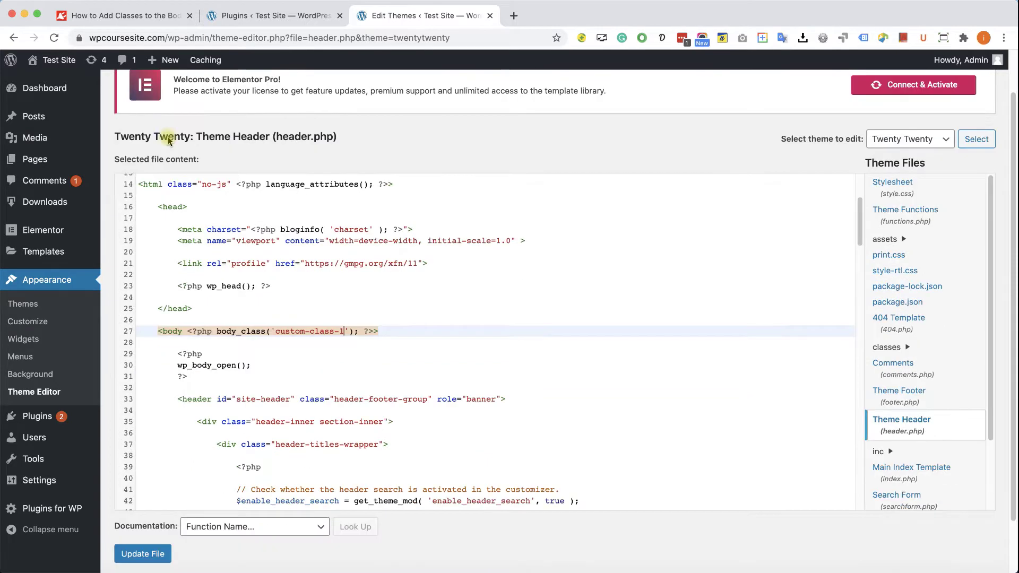
left_click(142, 553)
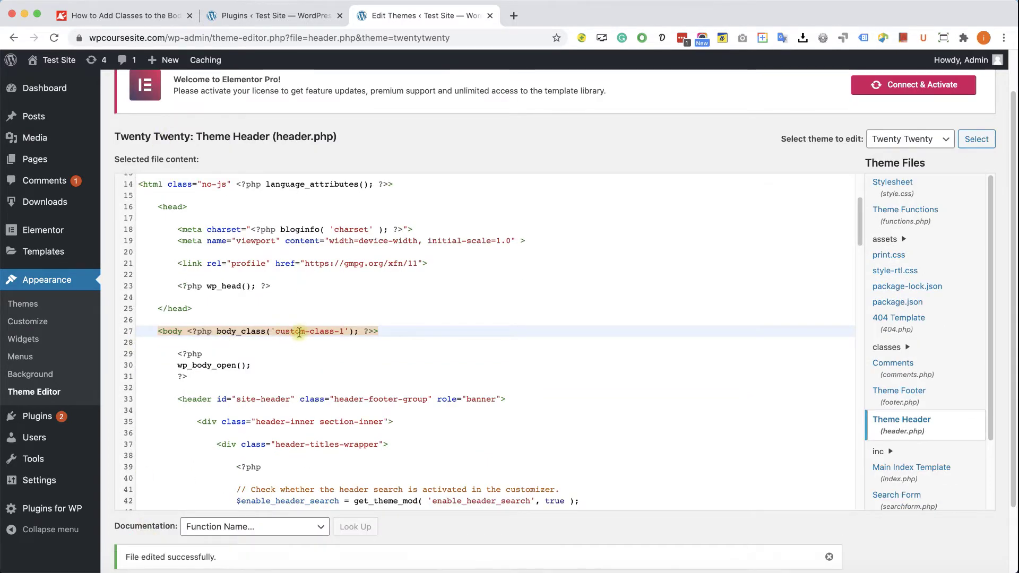
Step: Inspect the live site's body tag in DevTools for custom-class-1, then return to header.php
left_click(54, 61, "super")
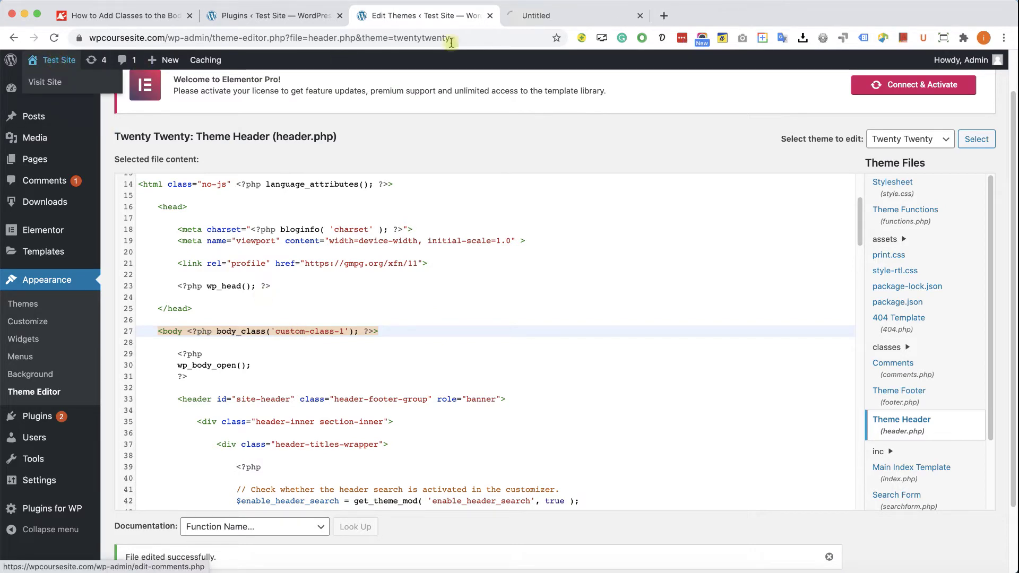
left_click(545, 16)
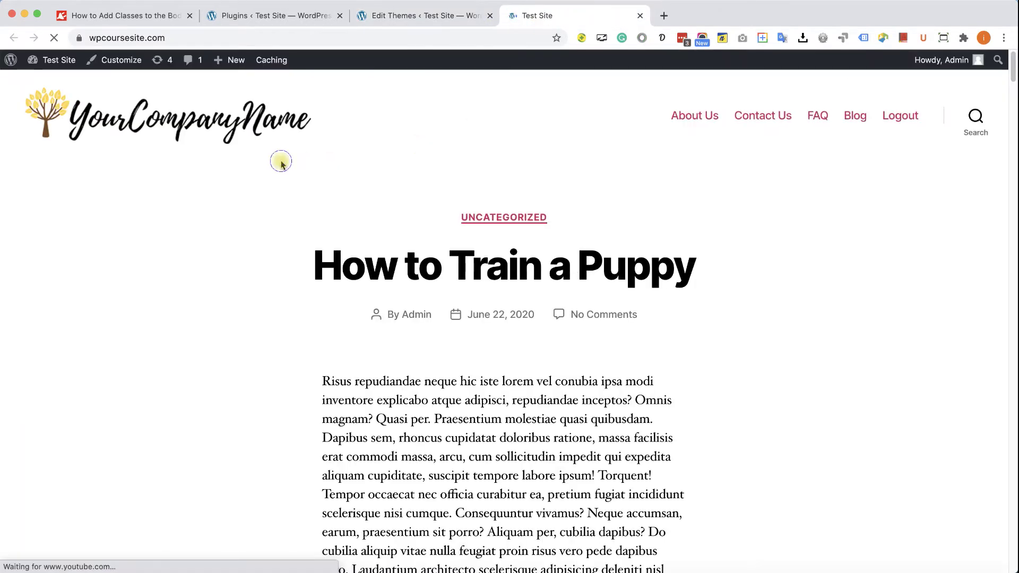
right_click(281, 162)
left_click(329, 332)
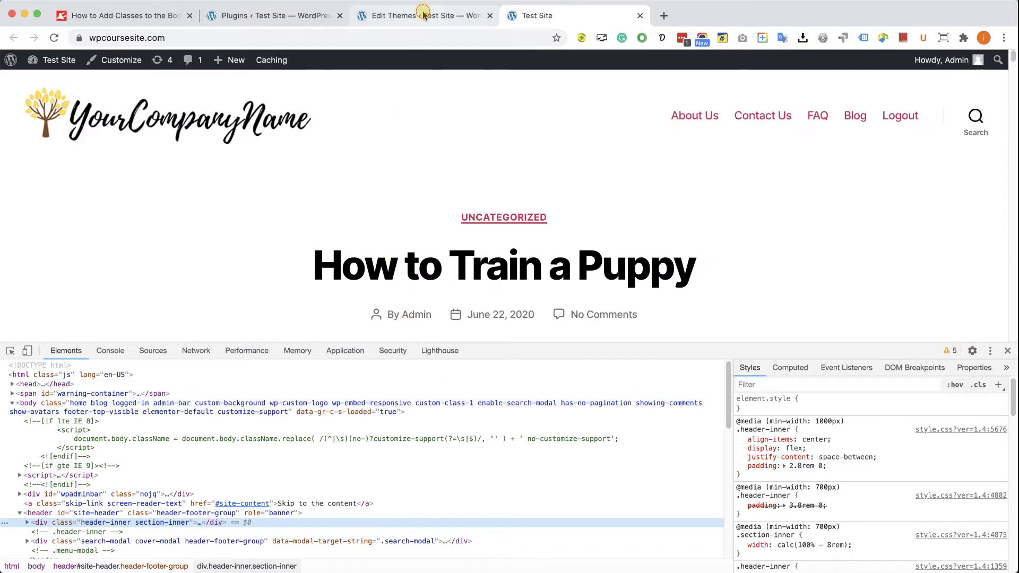
left_click(424, 12)
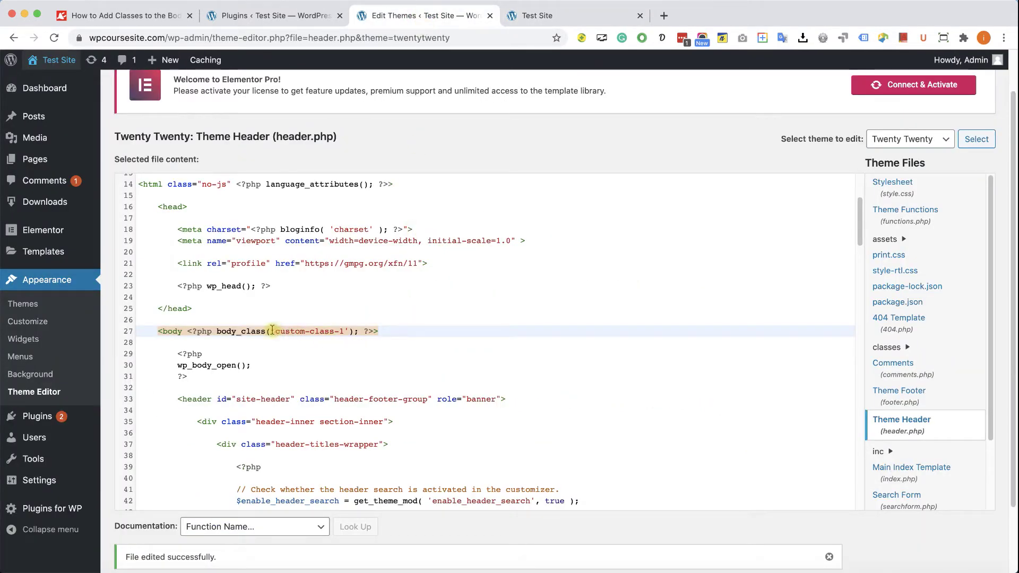
Step: Change body_class's argument to array('class-1','class-2'), save header.php, and return to the article
left_click_drag(271, 330, 353, 331)
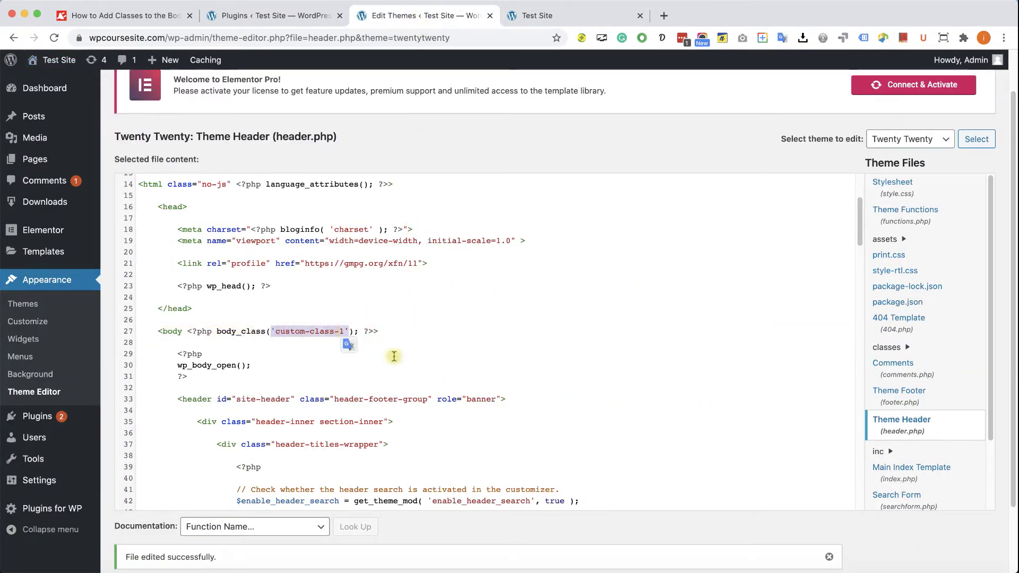
key("BackSpace")
type("arr")
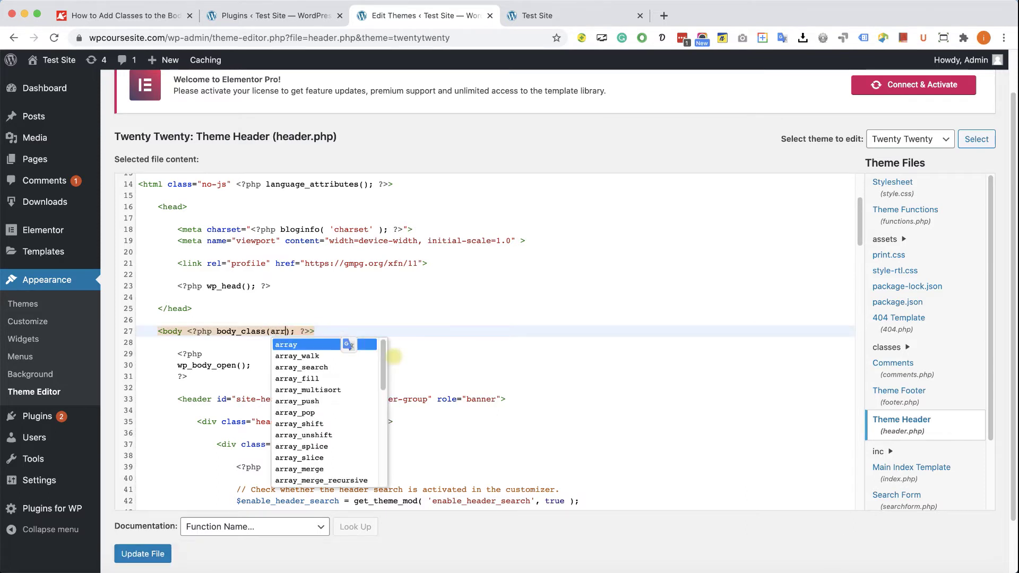
type("ay(")
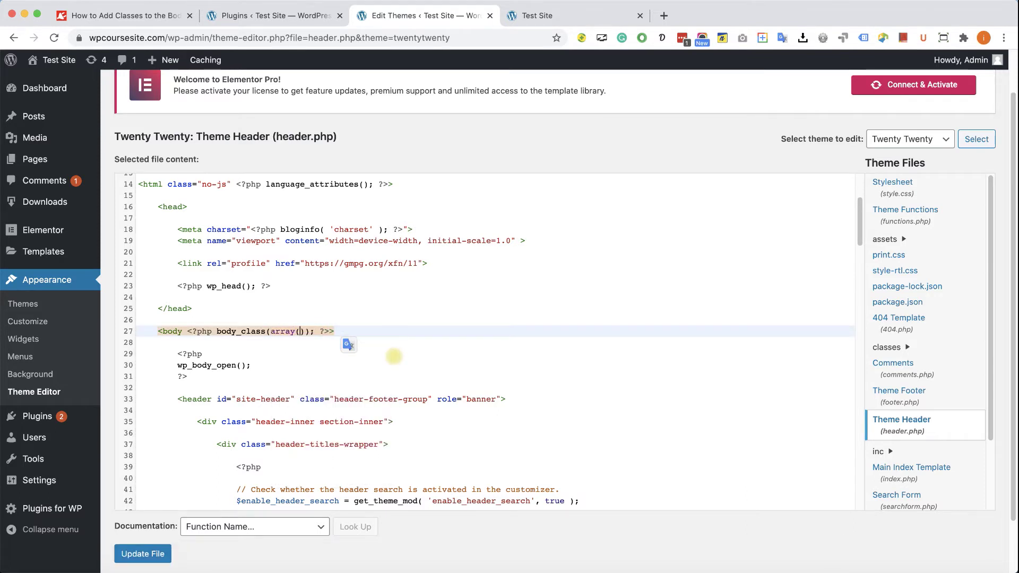
type("'")
type("',")
type("class-1")
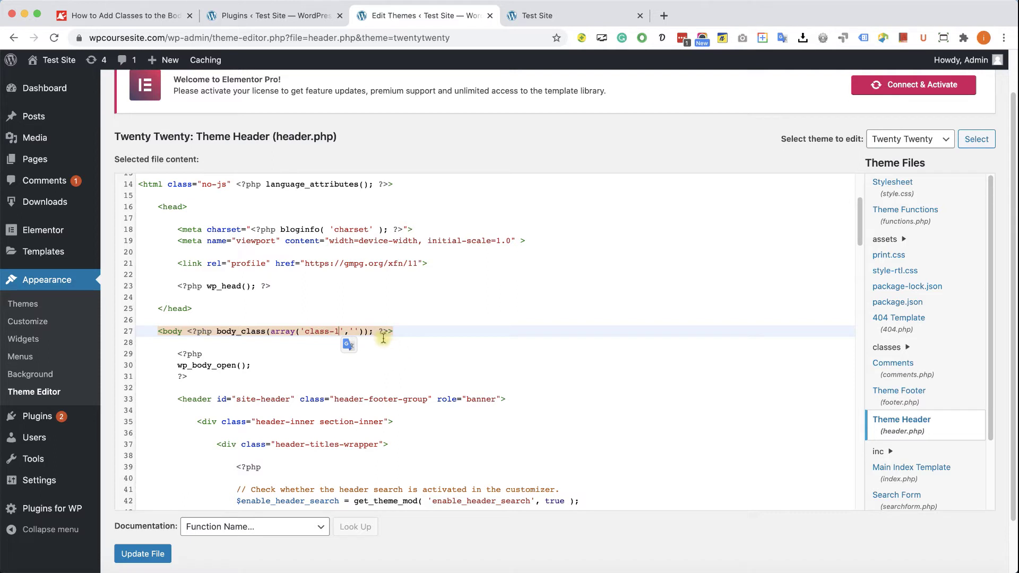
left_click(355, 331)
type("clas")
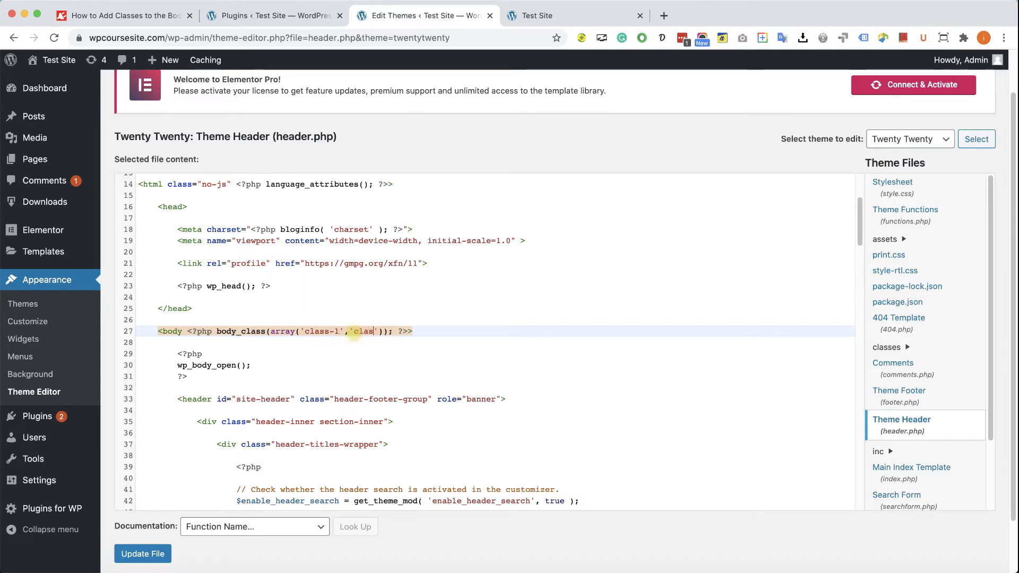
type("s-2")
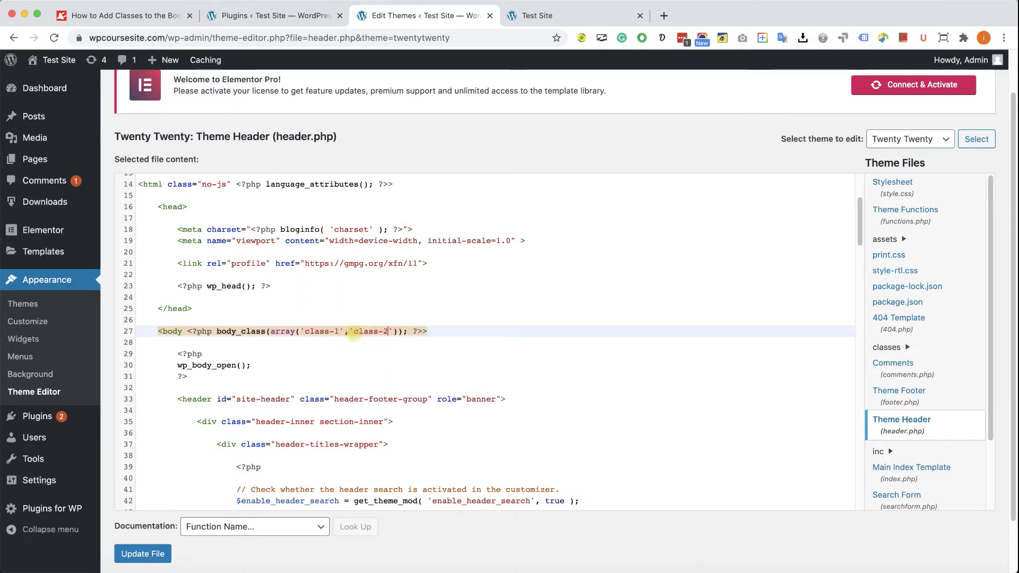
left_click(159, 553)
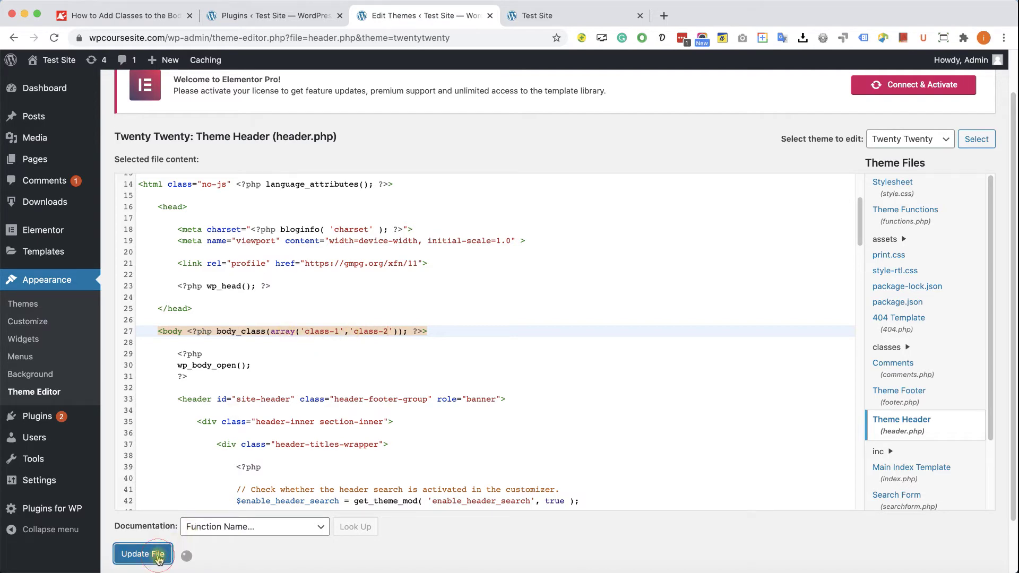
left_click(132, 21)
Step: Review the article's body_class array example, then return to the header.php editor
scroll(329, 307, "down", 15)
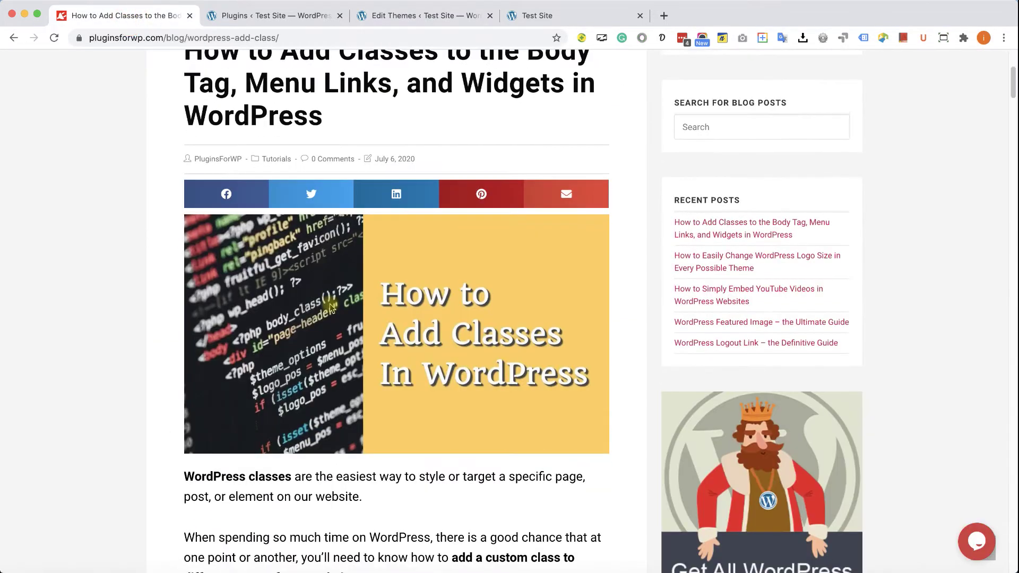
scroll(329, 307, "down", 20)
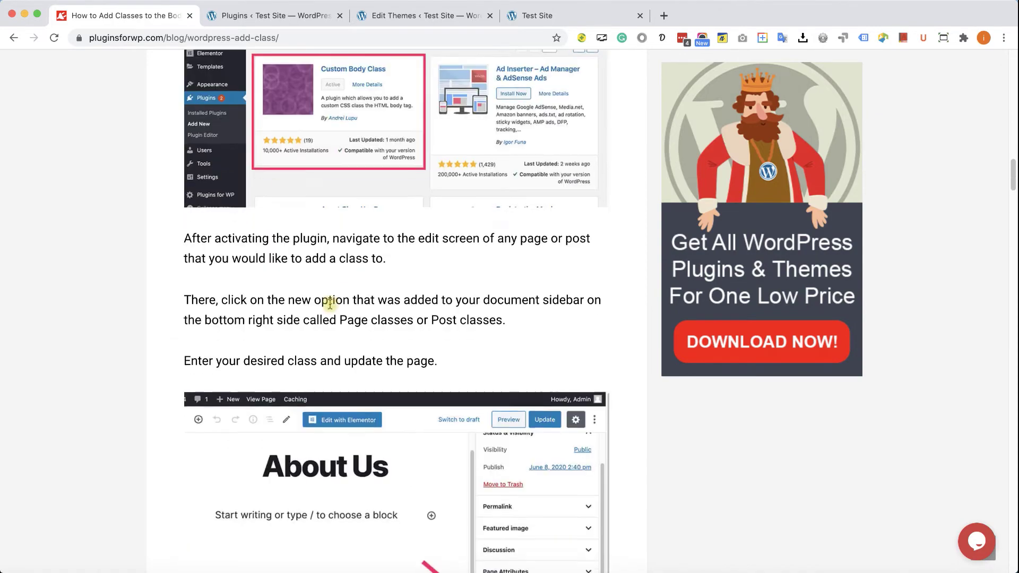
scroll(329, 307, "down", 10)
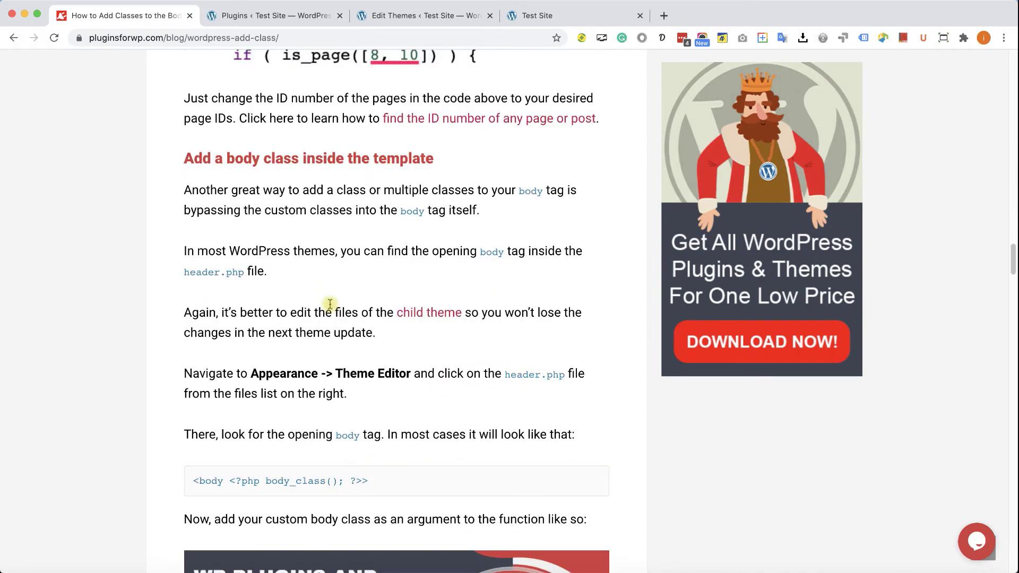
left_click_drag(349, 318, 271, 313)
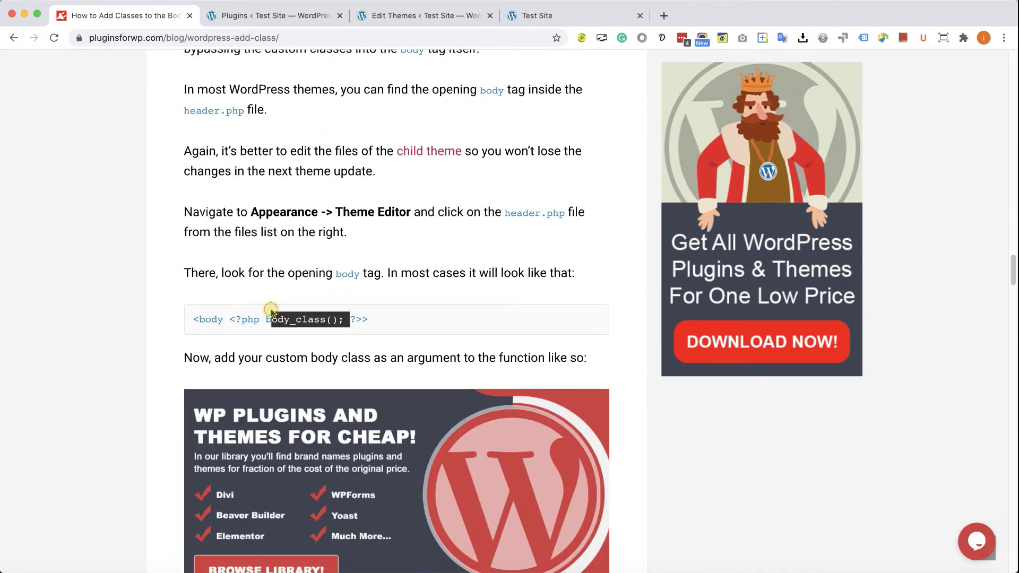
left_click(270, 311)
scroll(271, 308, "down", 6)
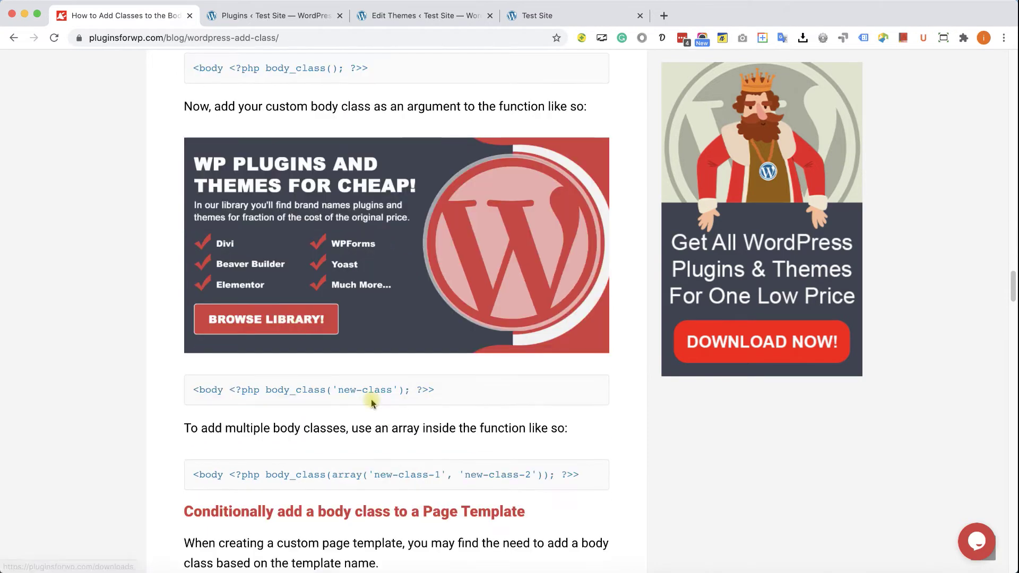
left_click(267, 16)
left_click(395, 16)
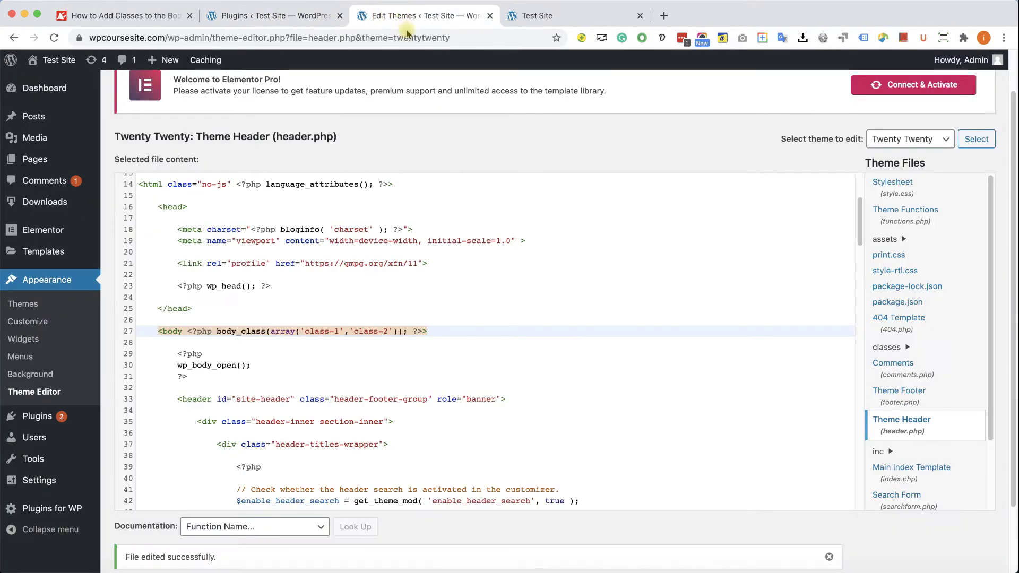
Step: Reload the live site to show class-1 and class-2, then open functions.php
left_click(536, 16)
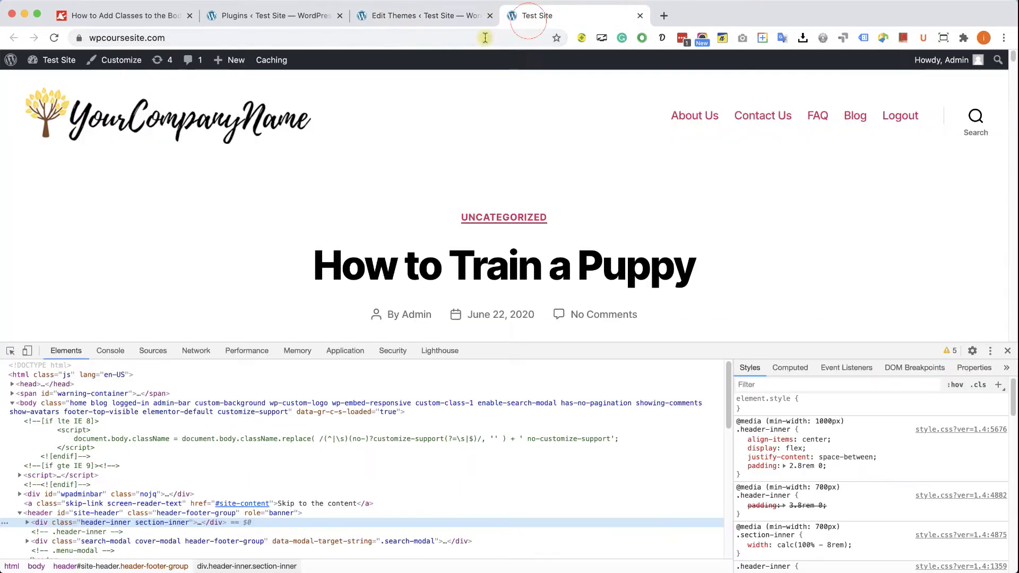
left_click(56, 37)
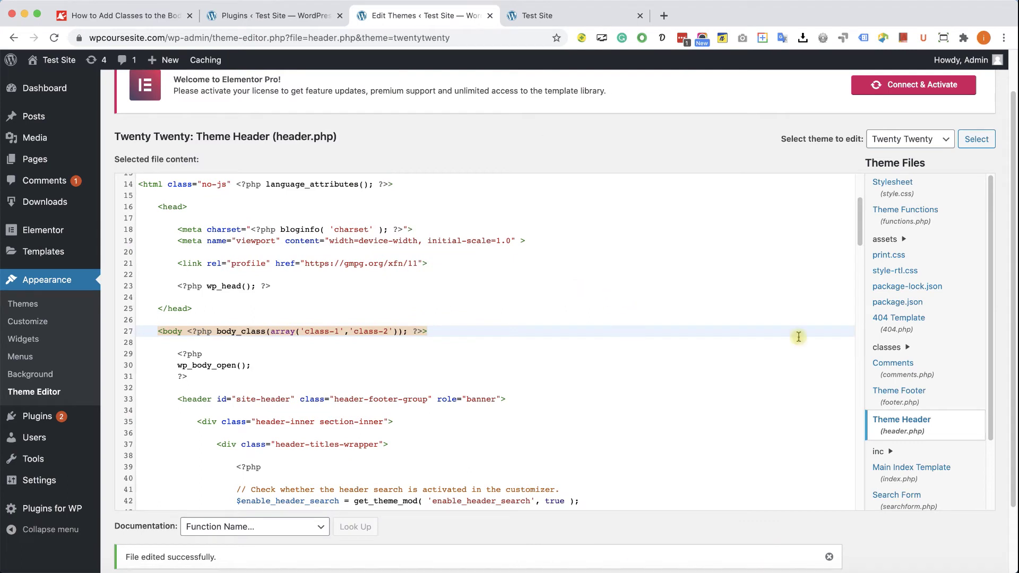
left_click(924, 218)
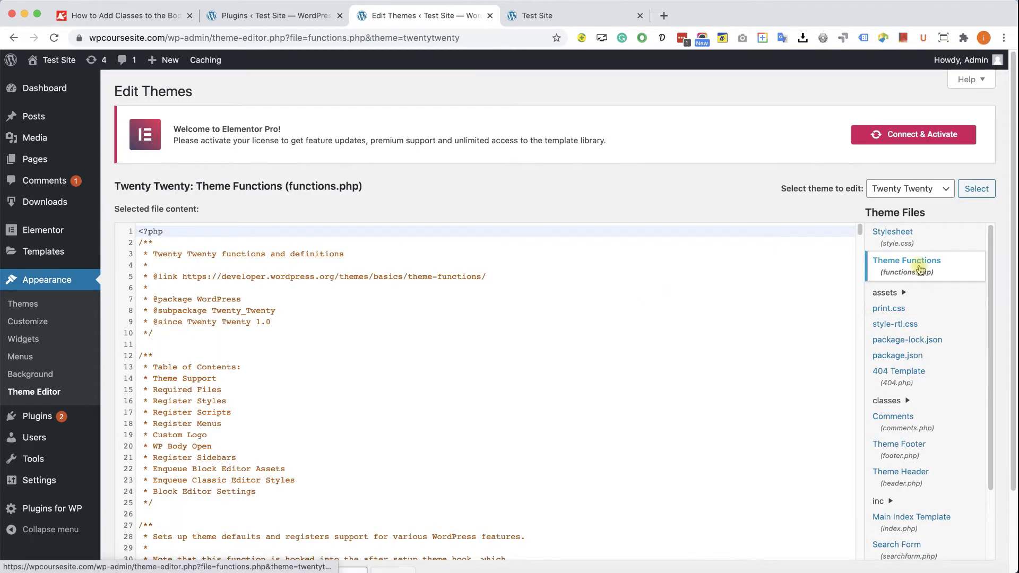
Step: Check the end of functions.php, then locate the add_filter example in the tutorial article
scroll(650, 334, "down", 20)
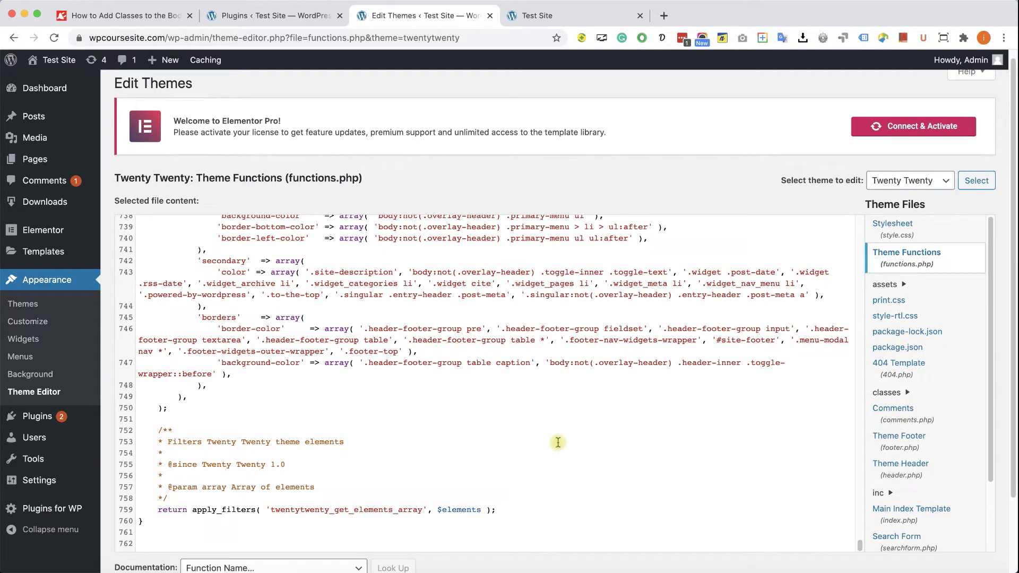
scroll(558, 442, "down", 3)
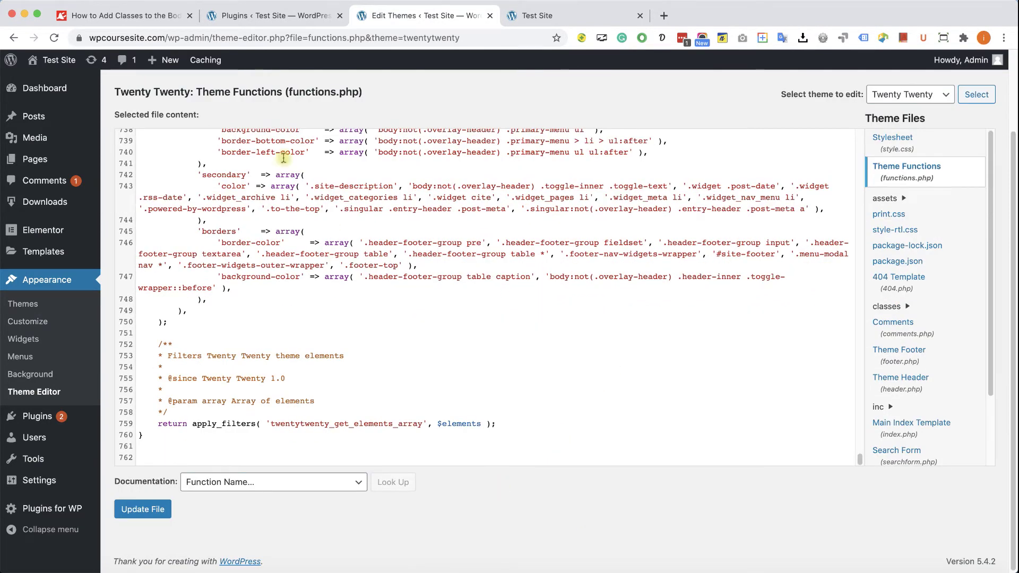
left_click(151, 16)
scroll(336, 353, "down", 1)
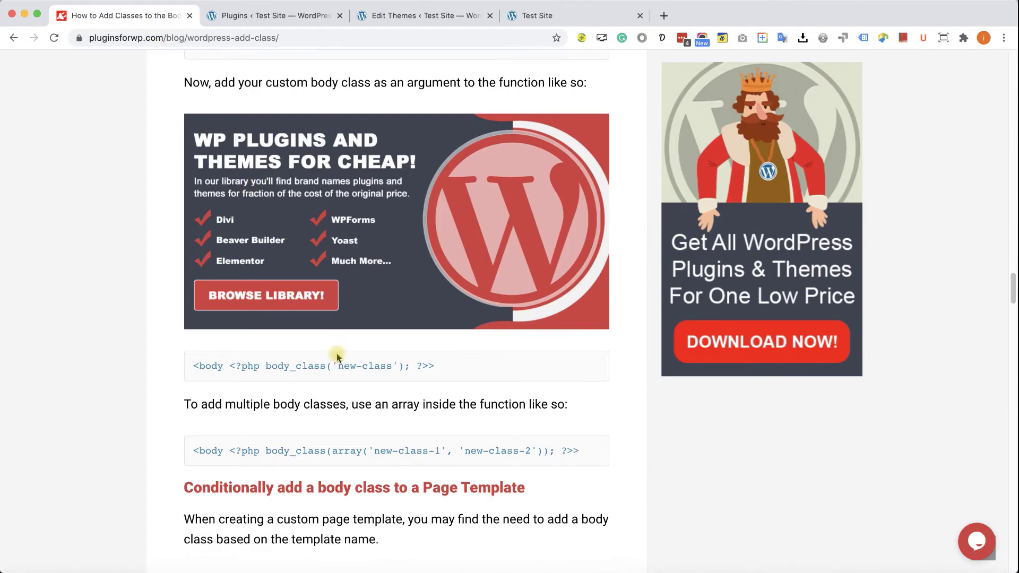
scroll(337, 353, "down", 3)
scroll(337, 356, "down", 2)
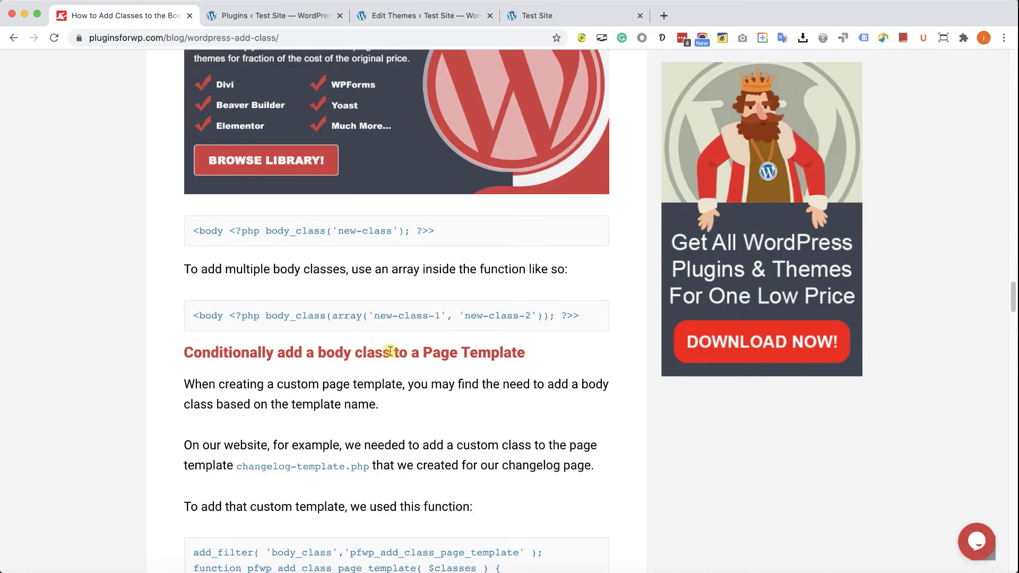
scroll(390, 351, "down", 7)
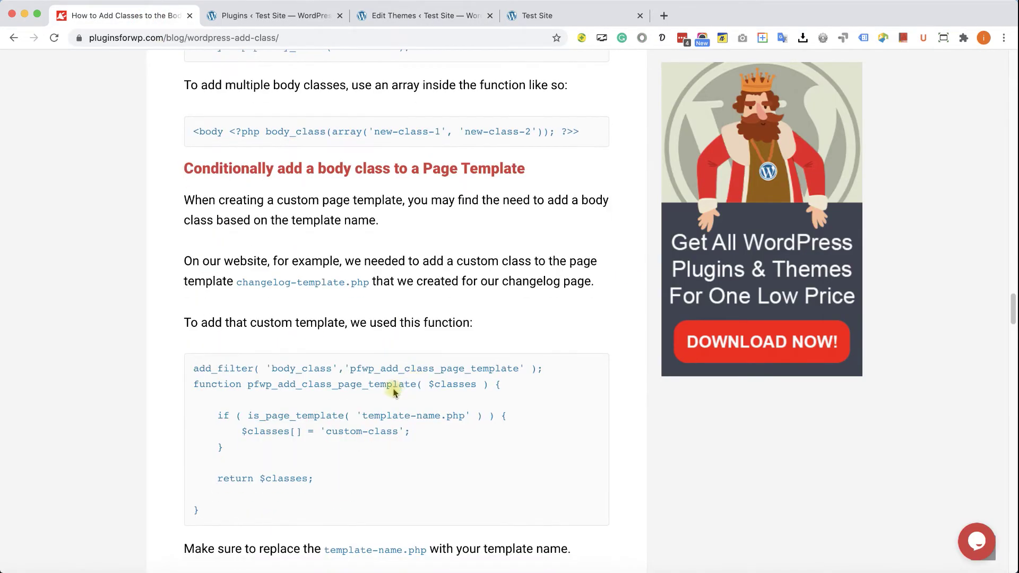
scroll(394, 391, "down", 2)
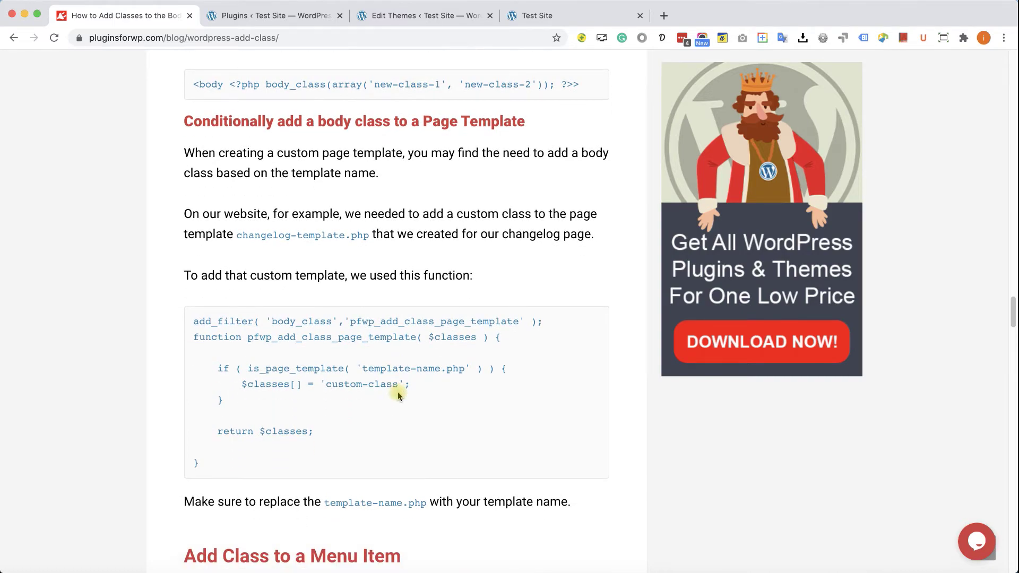
scroll(397, 391, "up", 20)
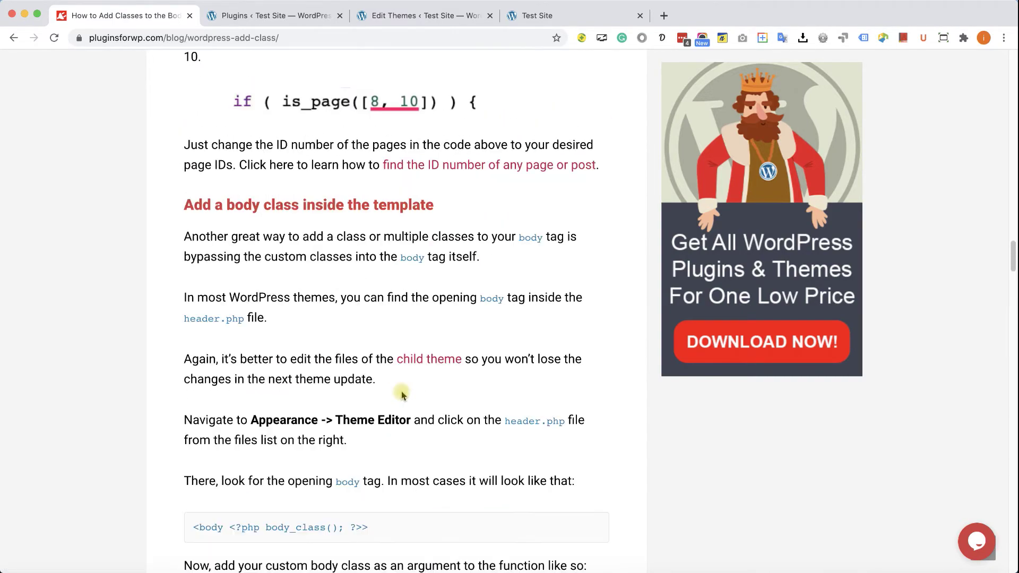
scroll(402, 391, "up", 17)
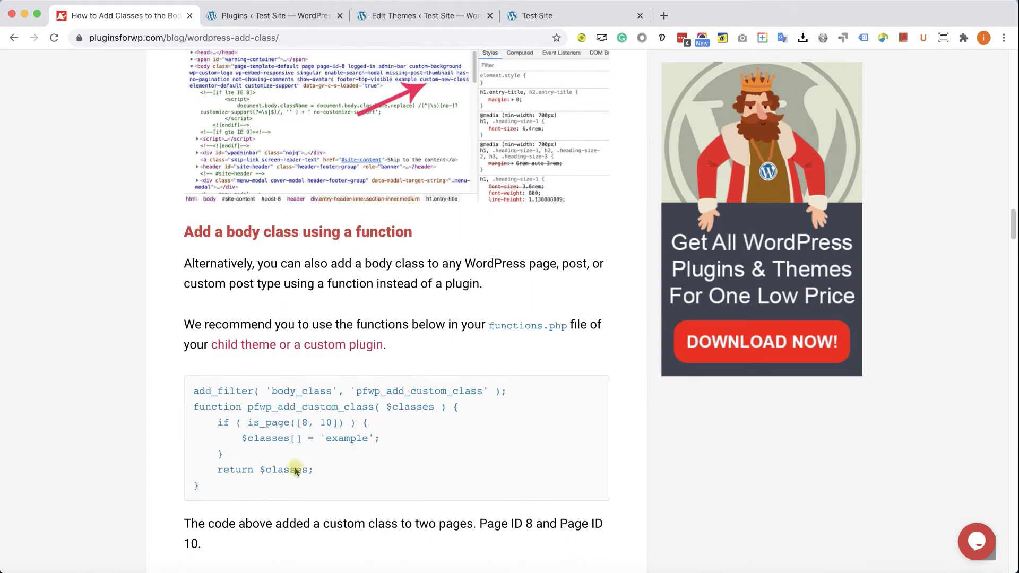
Step: Copy the tutorial's pfwp_add_custom_class add_filter code and return to functions.php
left_click_drag(246, 489, 196, 389)
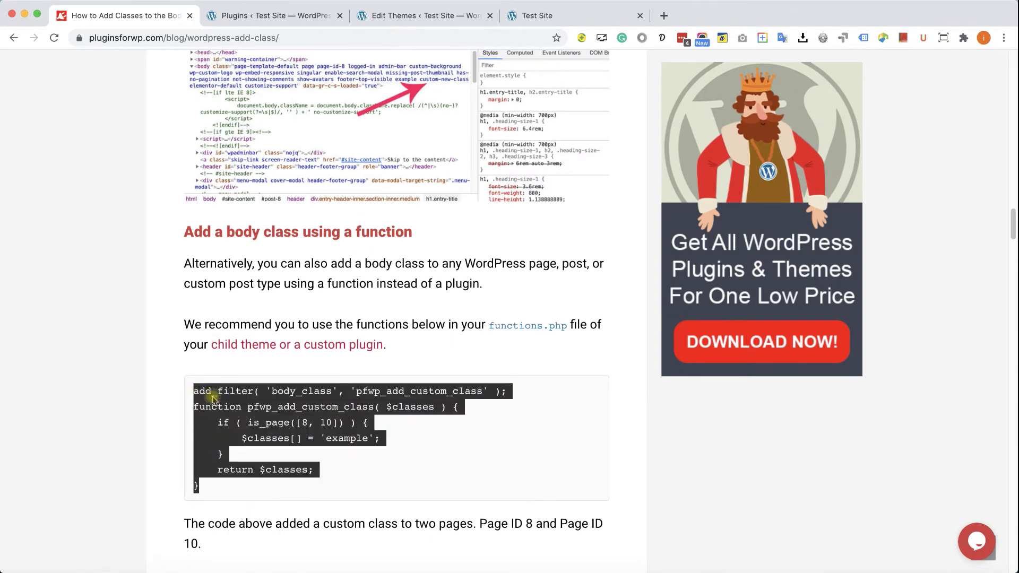
right_click(214, 397)
left_click(244, 422)
left_click(325, 465)
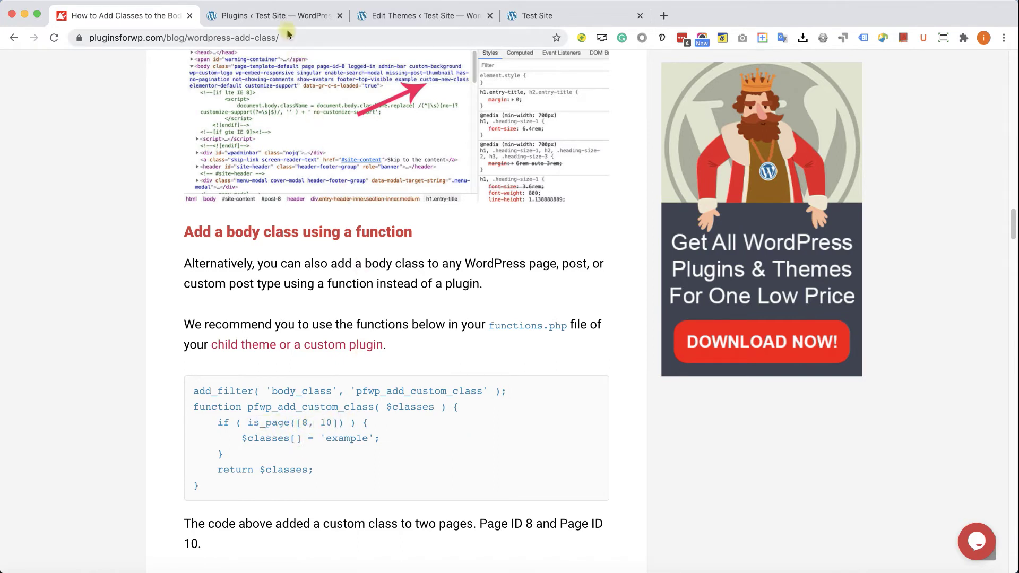
left_click(424, 16)
Step: Append the pfwp_add_custom_class body_class filter (adds 'example' on pages 8 and 10) to functions.php and save
left_click(274, 450)
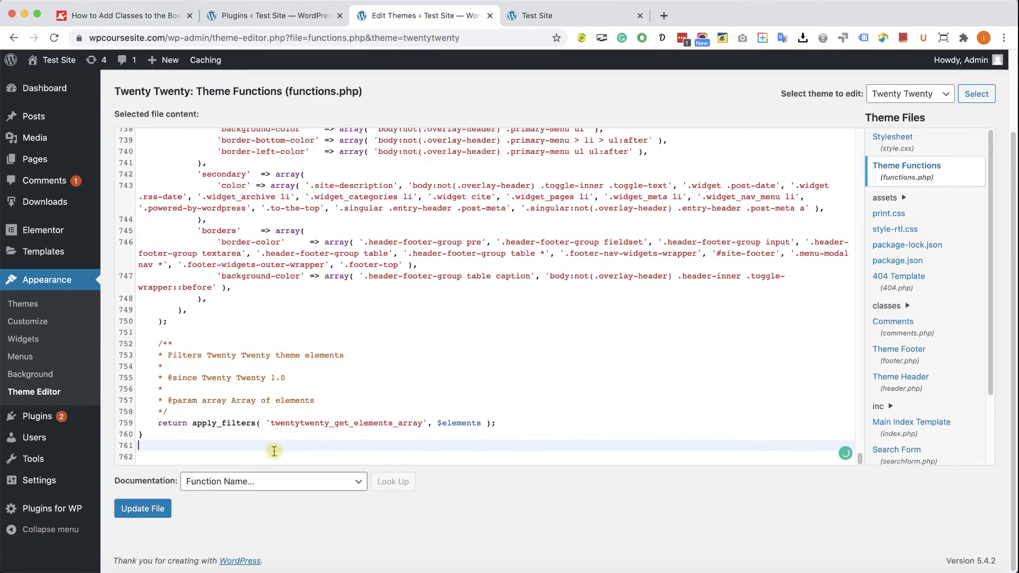
key("Return")
key("Return")
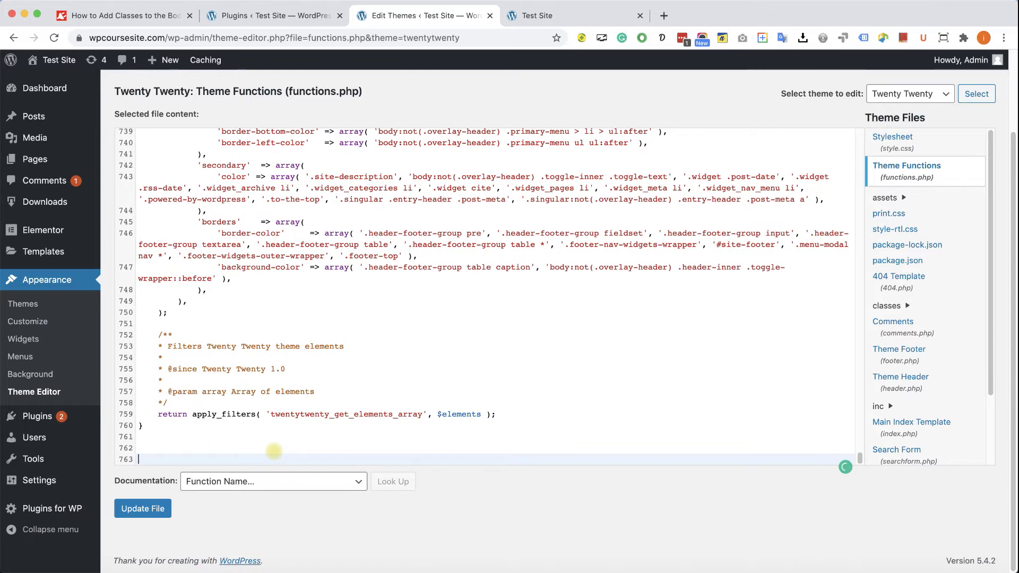
key("super+v")
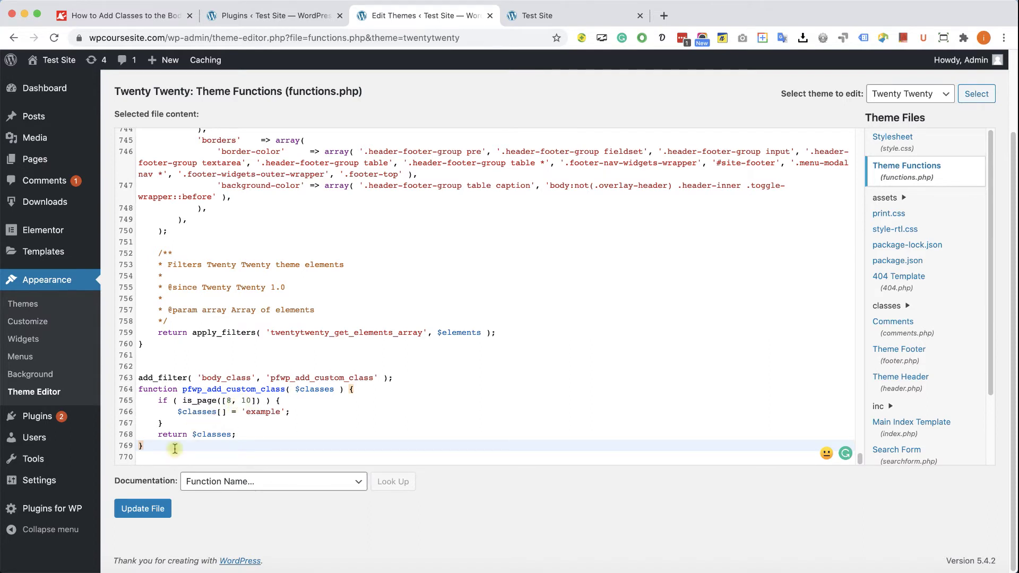
left_click(161, 509)
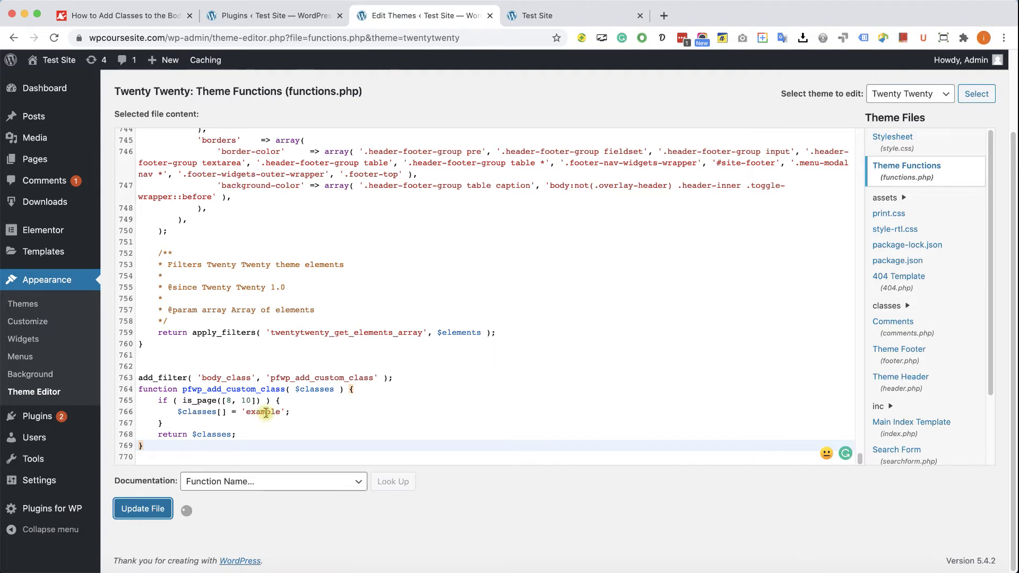
left_click(578, 17)
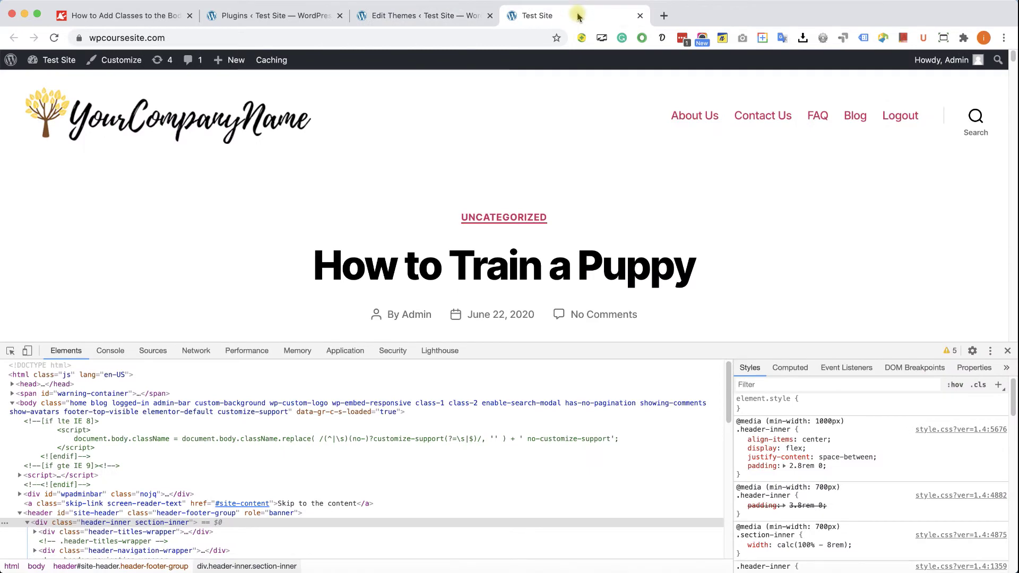
Step: Check the 'example' class on the About Us body tag, then go to Menus for the Main Menu
left_click(683, 117)
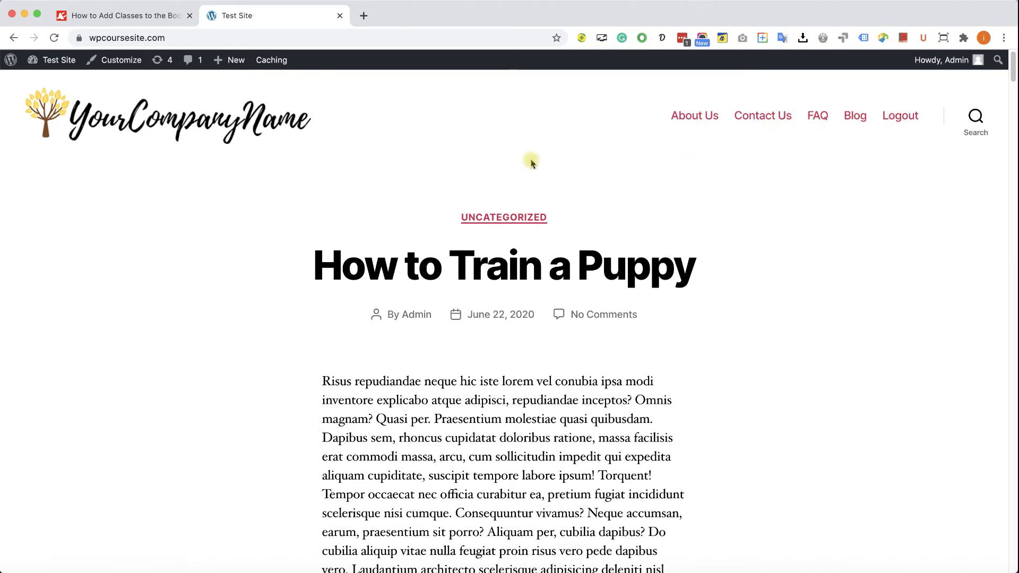
mouse_move(67, 67)
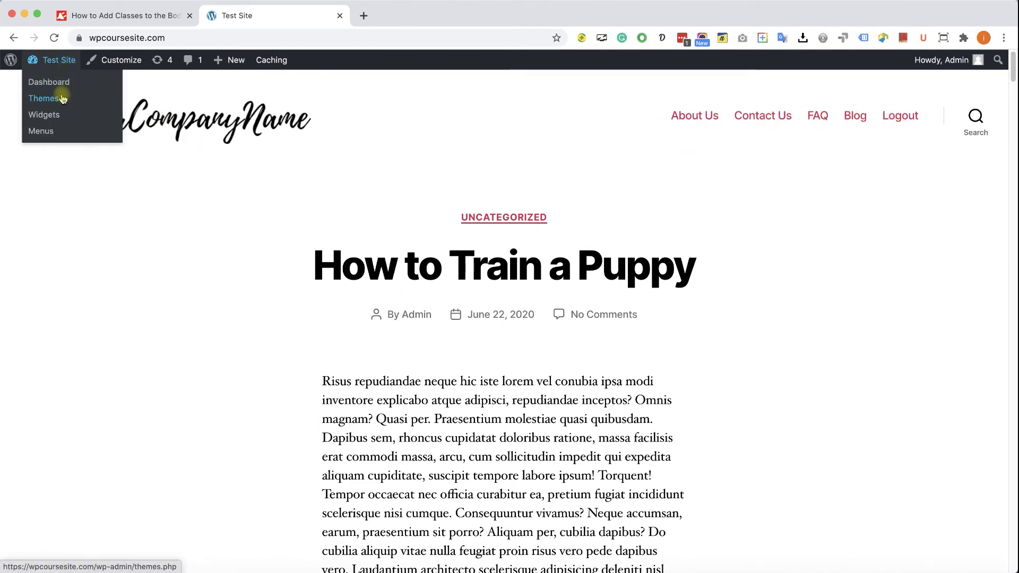
left_click(50, 131)
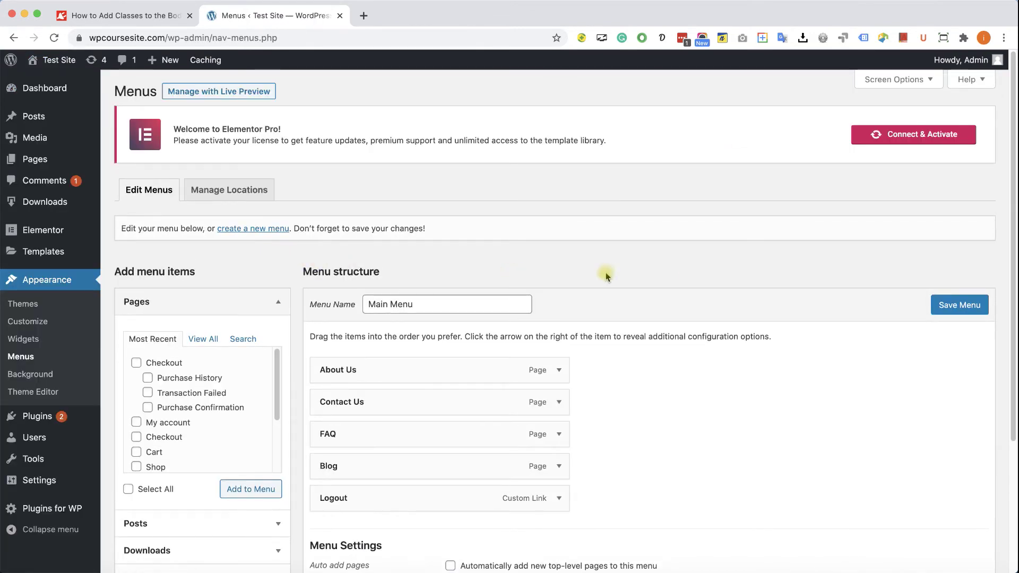
Step: Enable the CSS Classes field, give the About Us item link-custom-class, and save the Main Menu
left_click(914, 86)
left_click(276, 146)
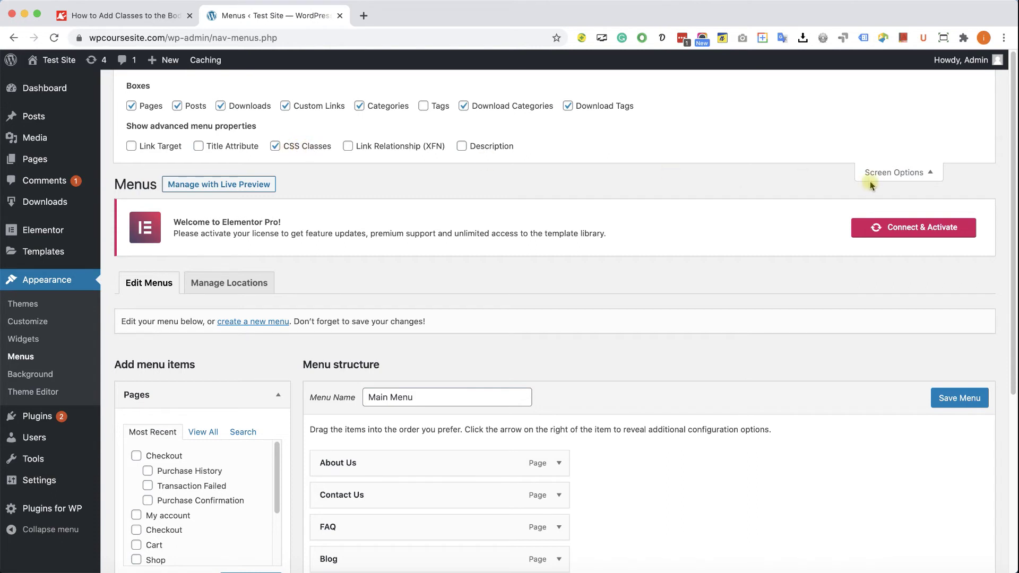
left_click(885, 177)
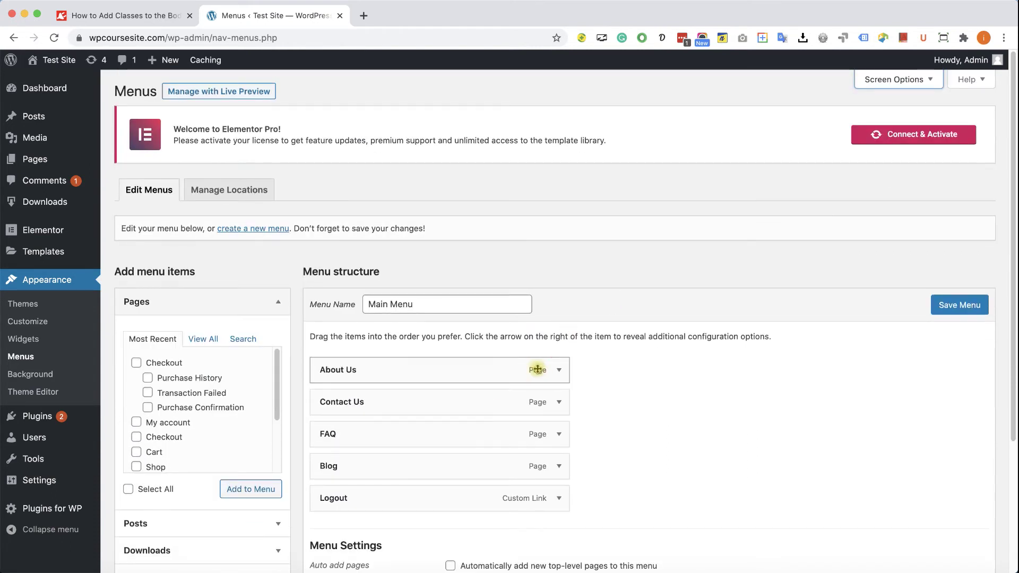
left_click(559, 369)
scroll(509, 393, "down", 1)
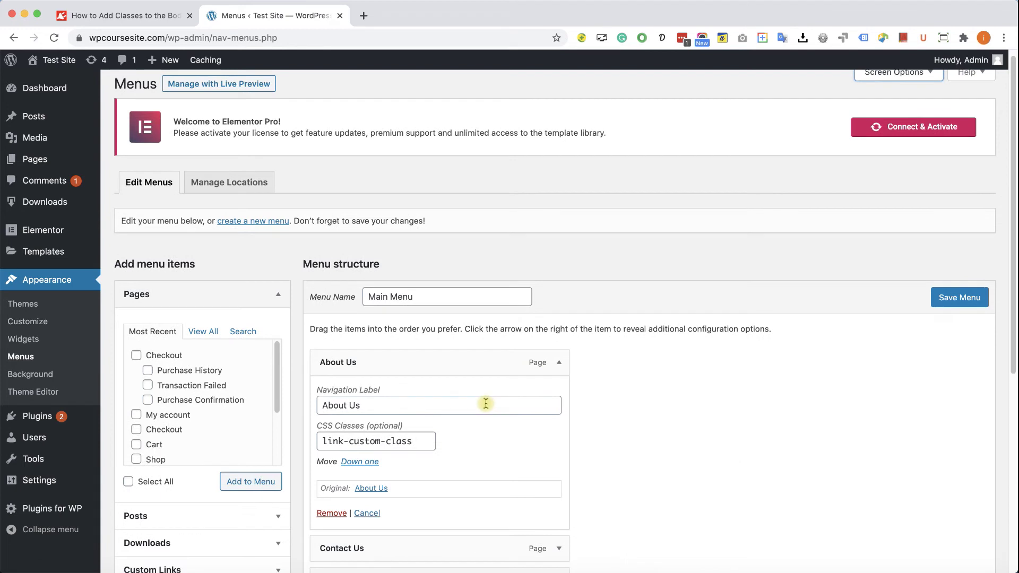
scroll(485, 403, "down", 1)
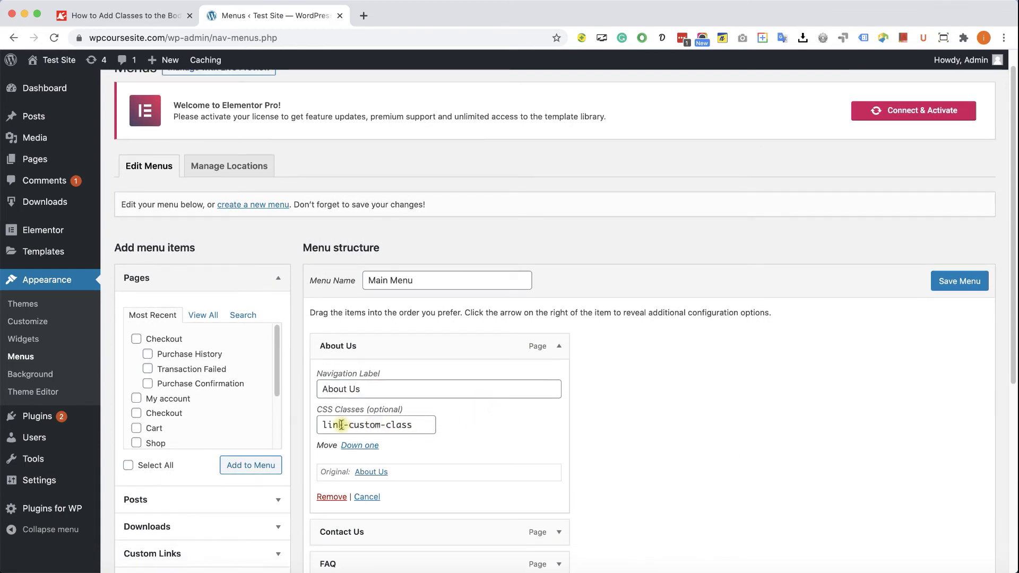
left_click(949, 285)
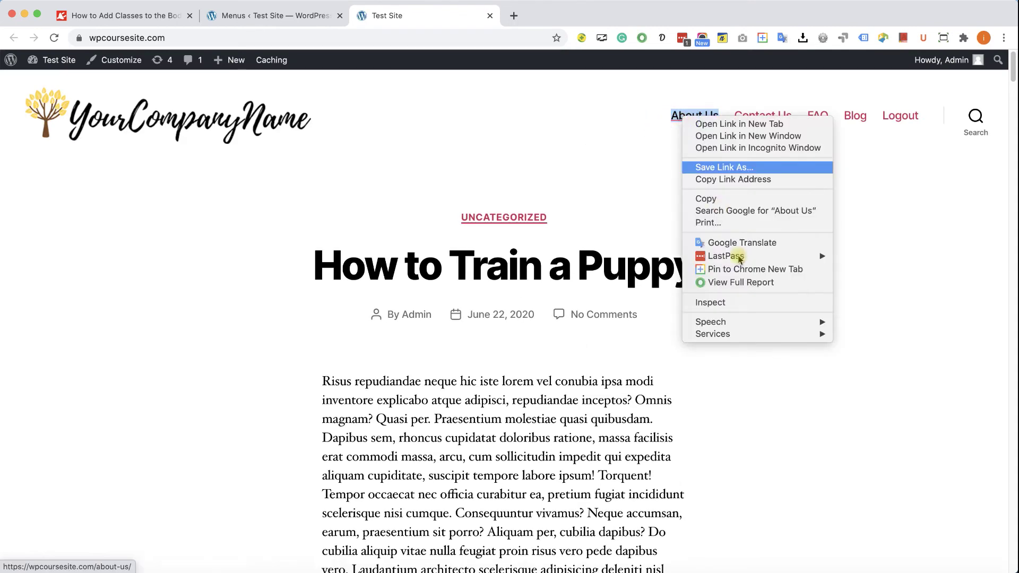
Step: Verify in DevTools that the About Us menu item's li element carries link-custom-class
left_click(727, 301)
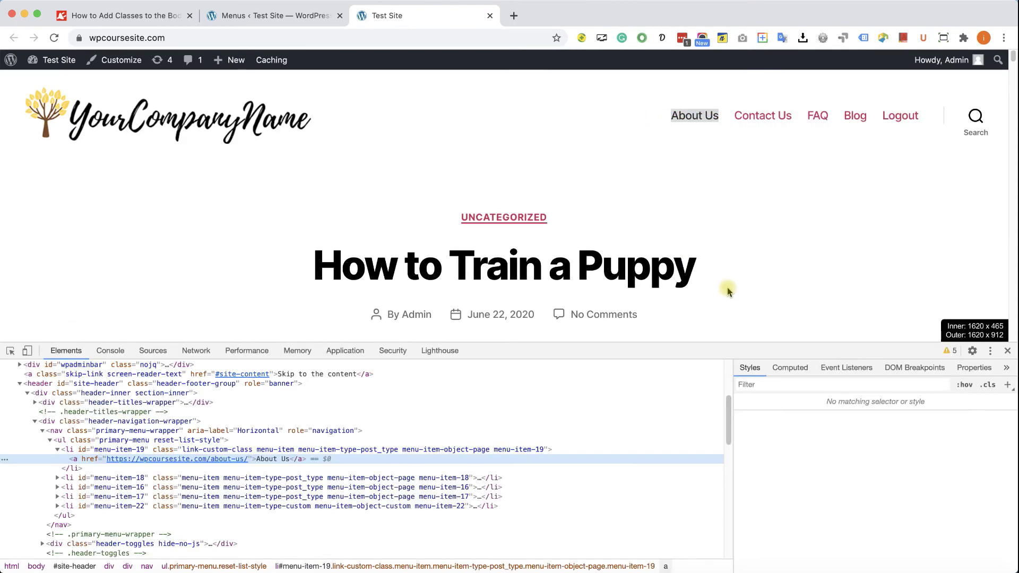
left_click(441, 450)
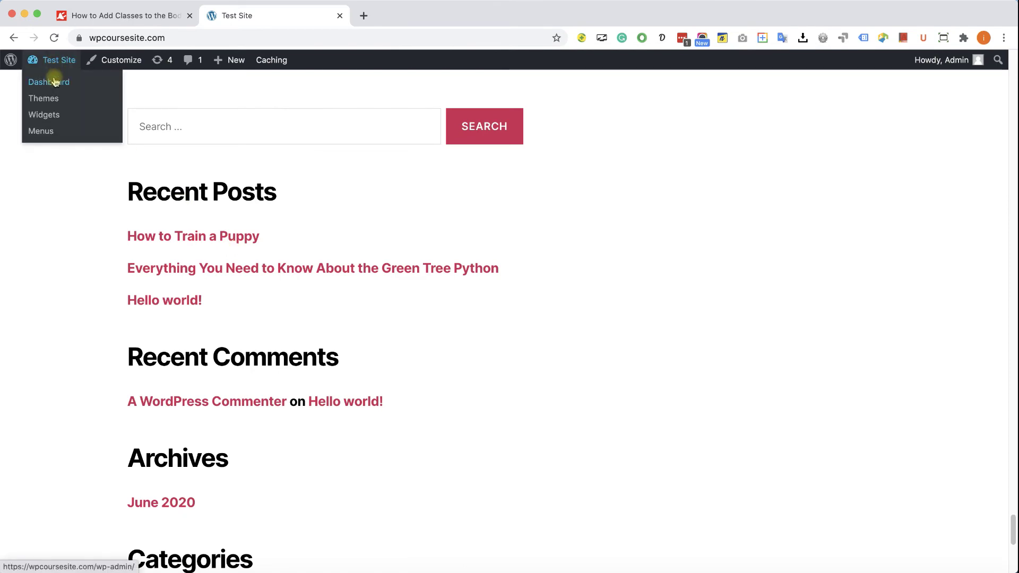
left_click(47, 81)
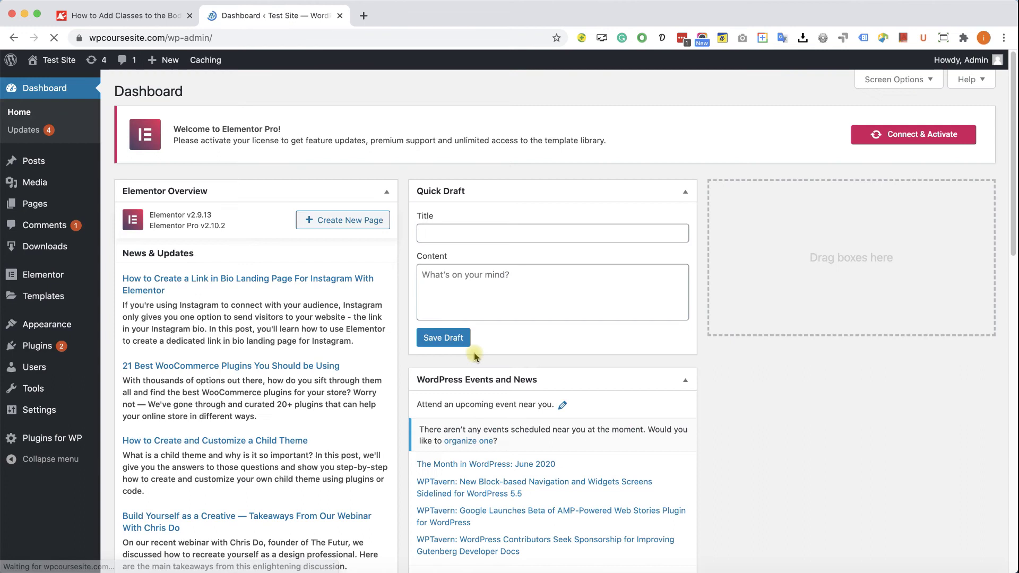
Step: Search plugins for 'Widget CSS Classes' to confirm it is active, then go to Appearance > Widgets
mouse_move(37, 347)
left_click(118, 367)
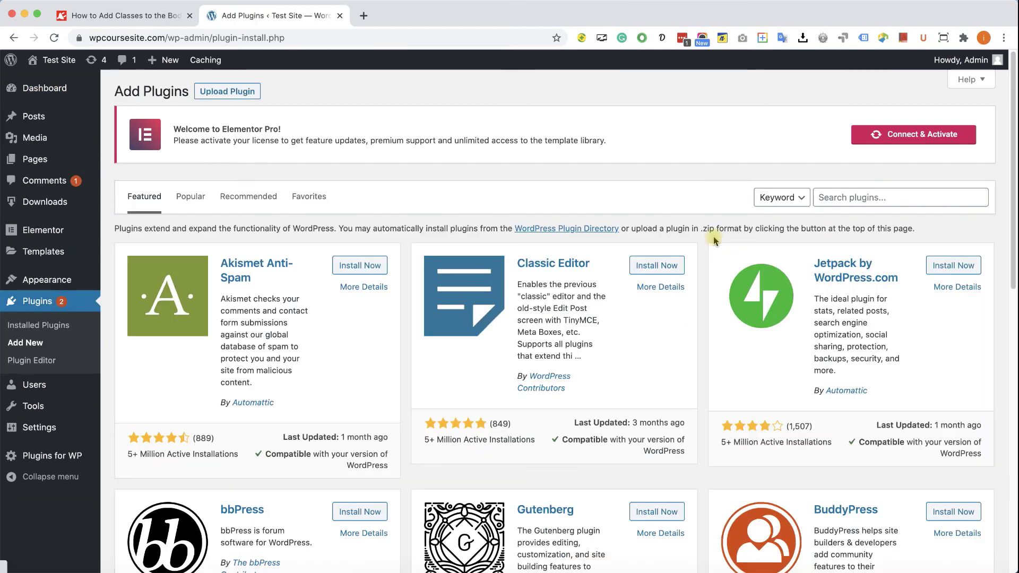
left_click(855, 199)
type("widget")
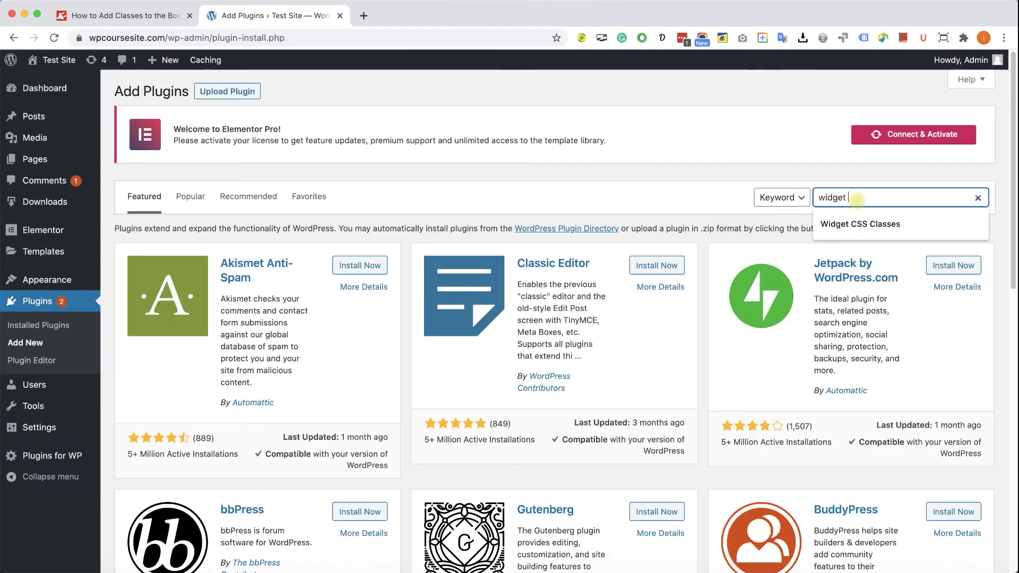
key("Down")
key("Return")
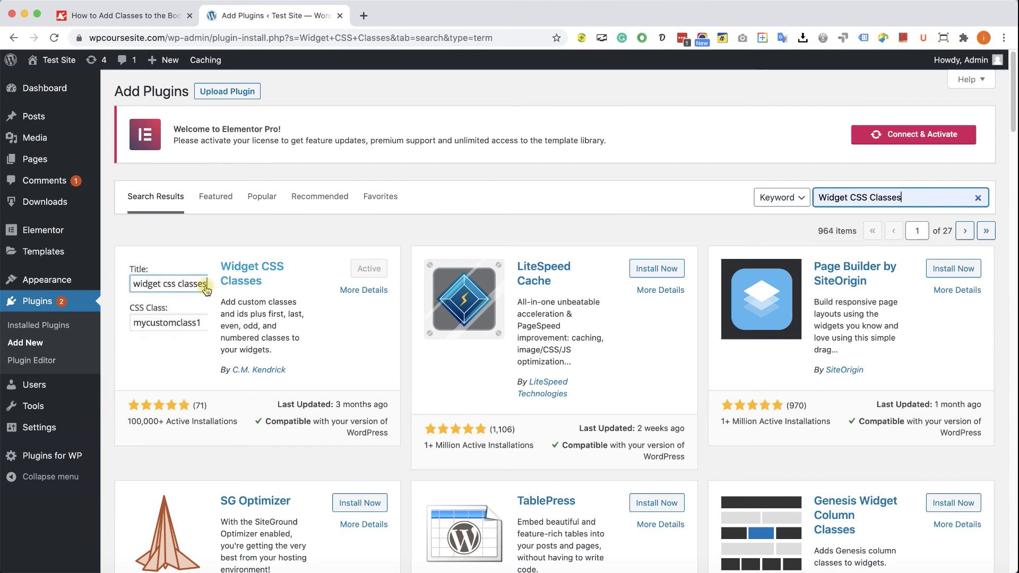
mouse_move(84, 286)
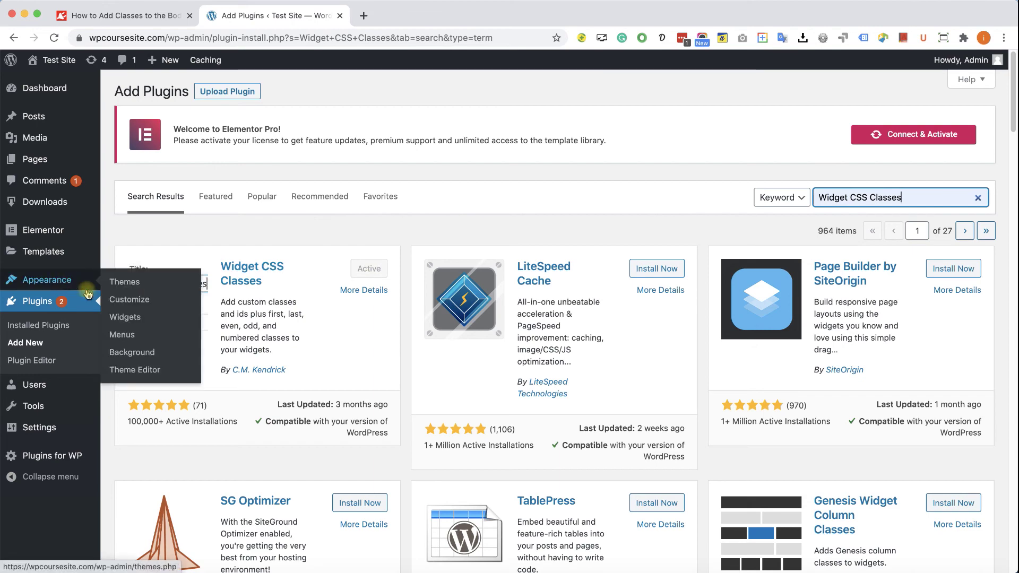
left_click(132, 319)
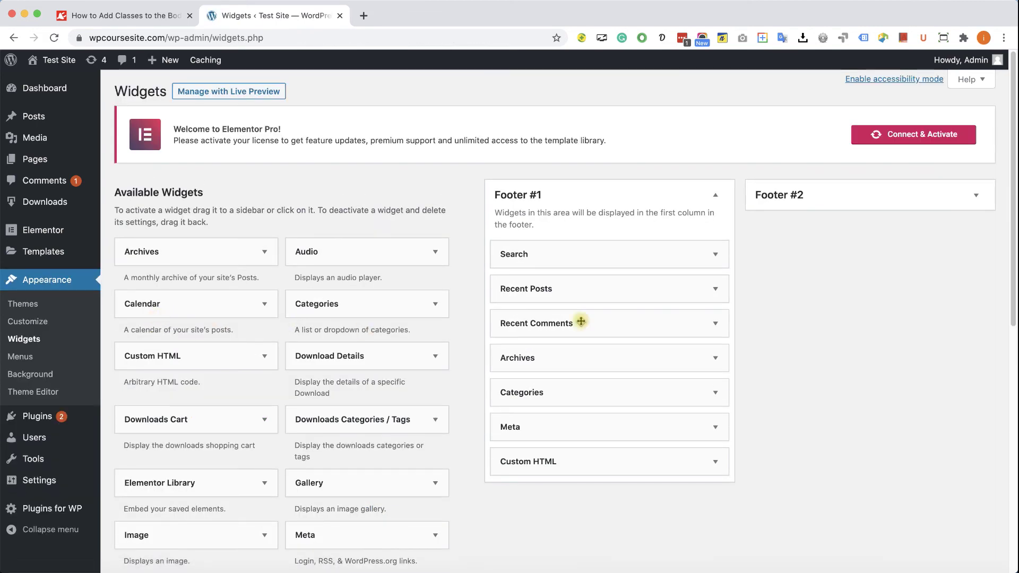
Step: Set the Footer #1 Recent Posts widget's CSS class to recent-post-custom-class and save it
left_click(715, 288)
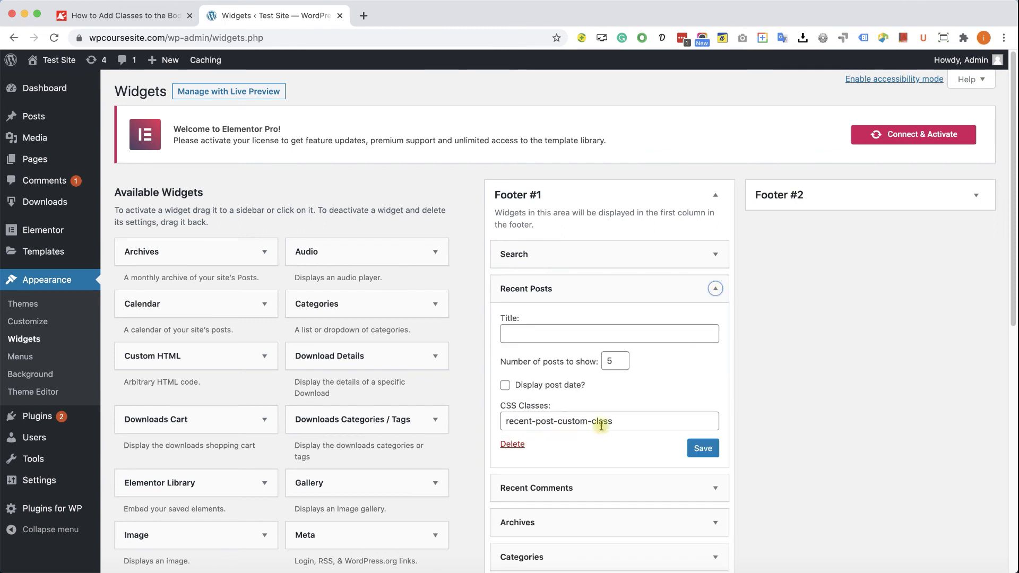
left_click(702, 445)
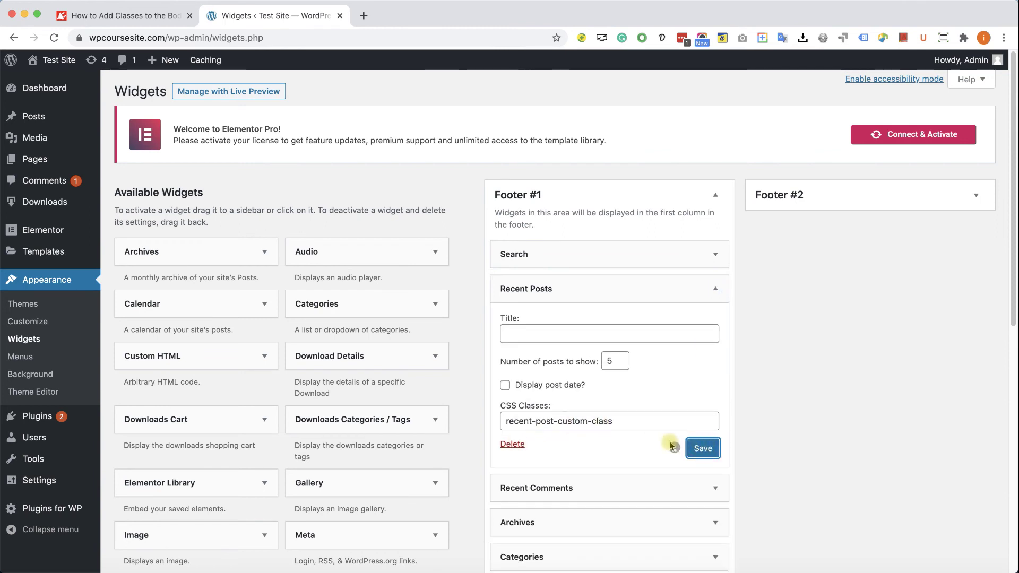
mouse_move(58, 60)
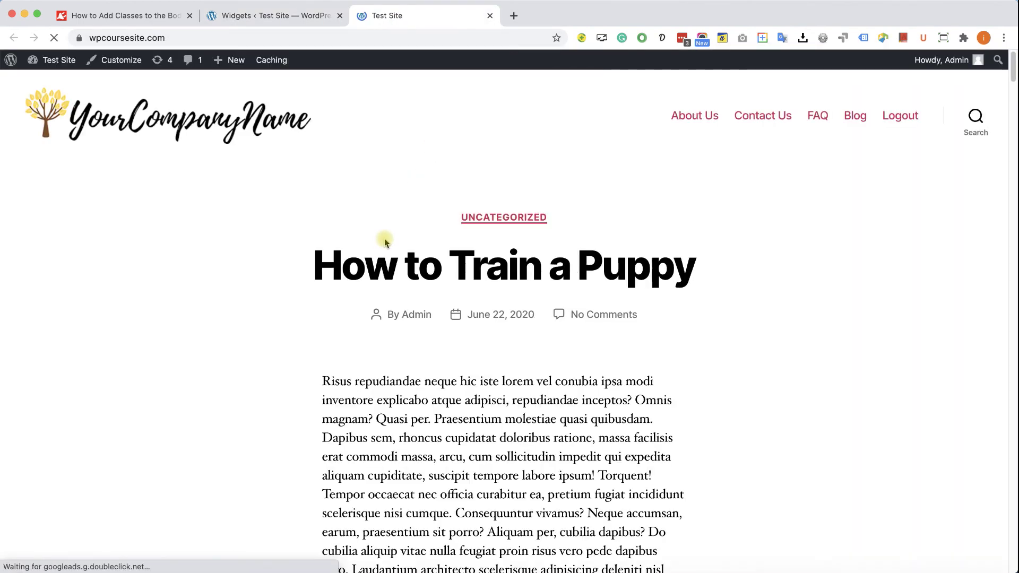
Step: Inspect the footer and select the widget-2 div showing recent-post-custom-class
scroll(385, 242, "down", 20)
scroll(384, 242, "up", 3)
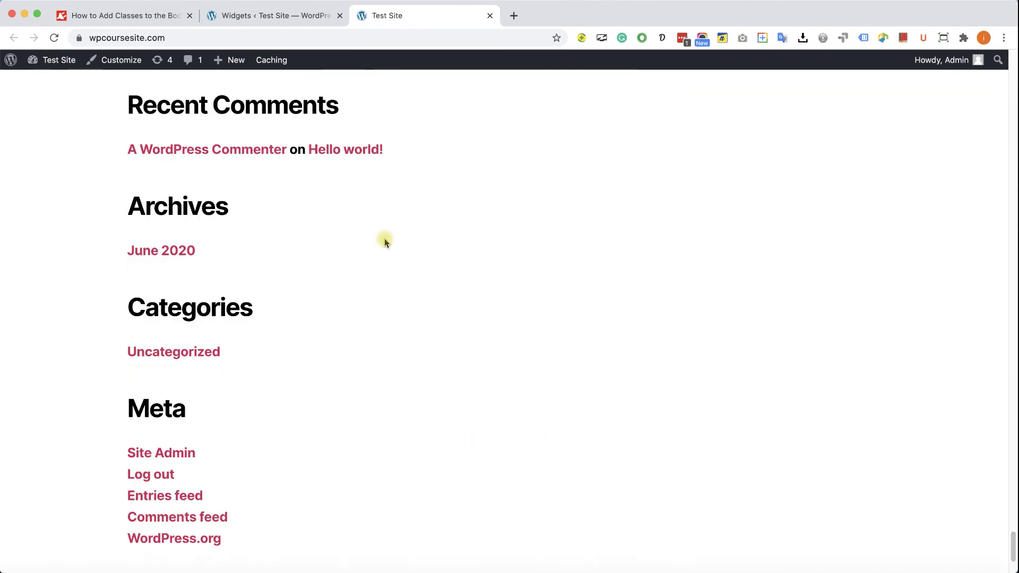
scroll(384, 242, "up", 5)
right_click(364, 254)
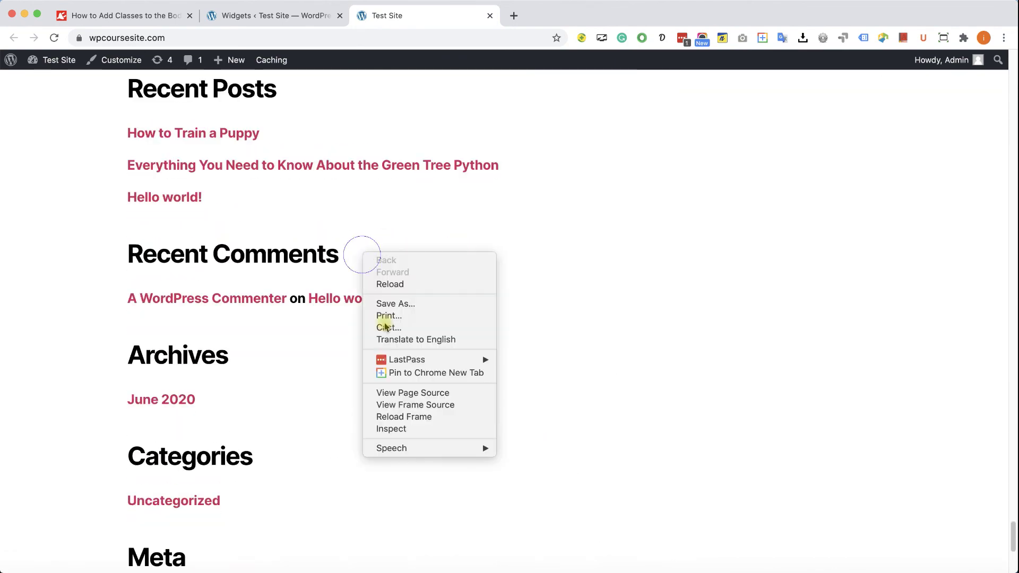
left_click(410, 431)
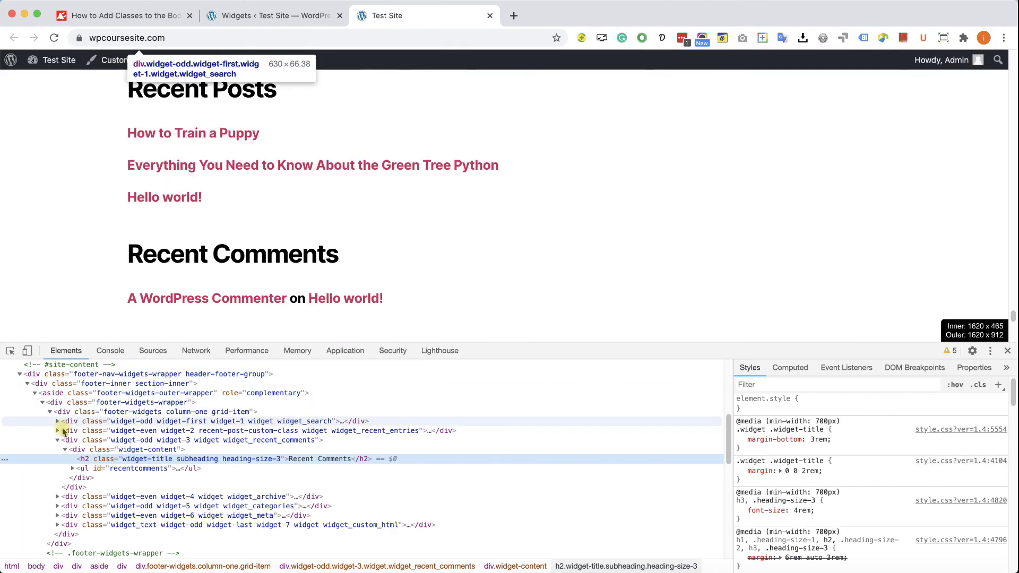
left_click(112, 432)
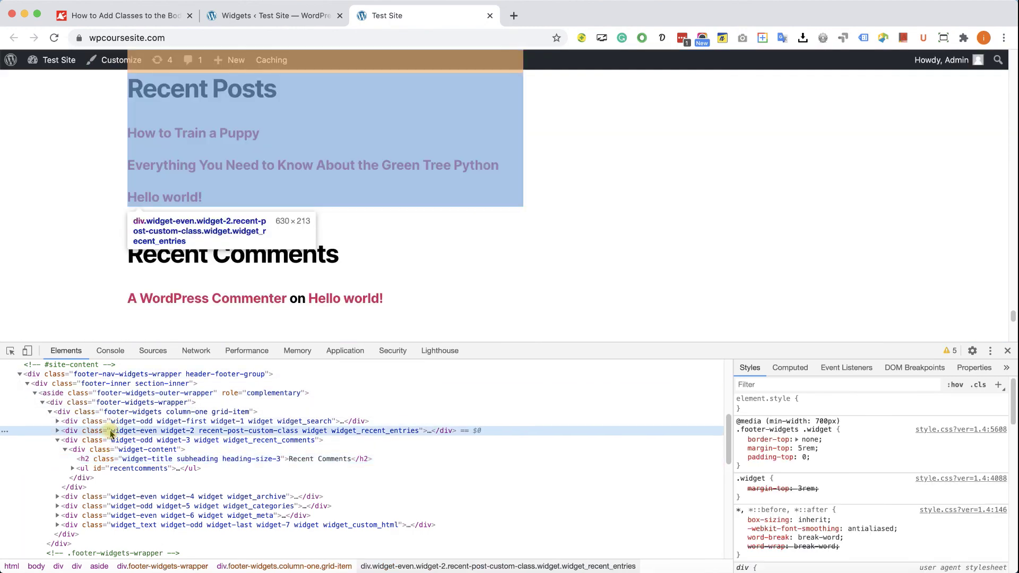